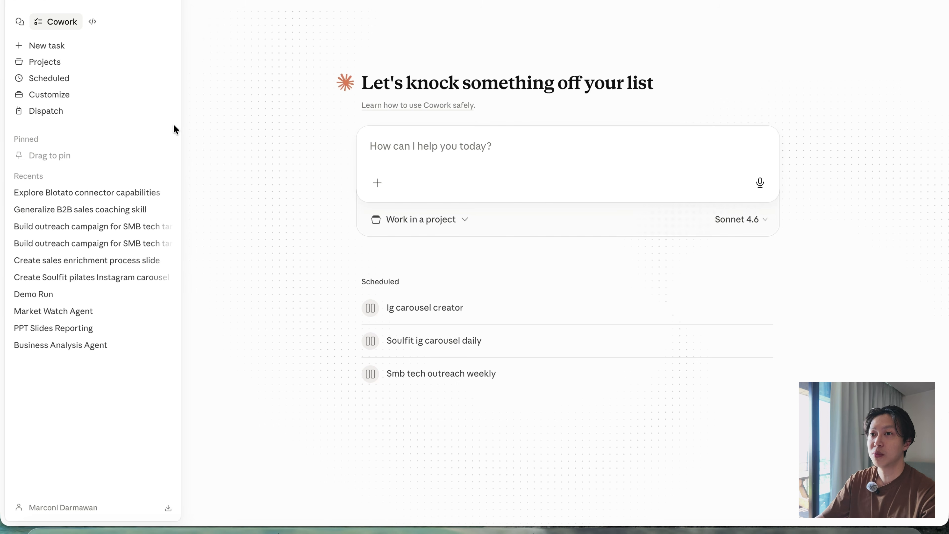
Step: Create a project from scratch named "Paradise Homes Real Estate" in the default location and expand its memory section
{"action": "left_click", "coordinate": [45, 62]}
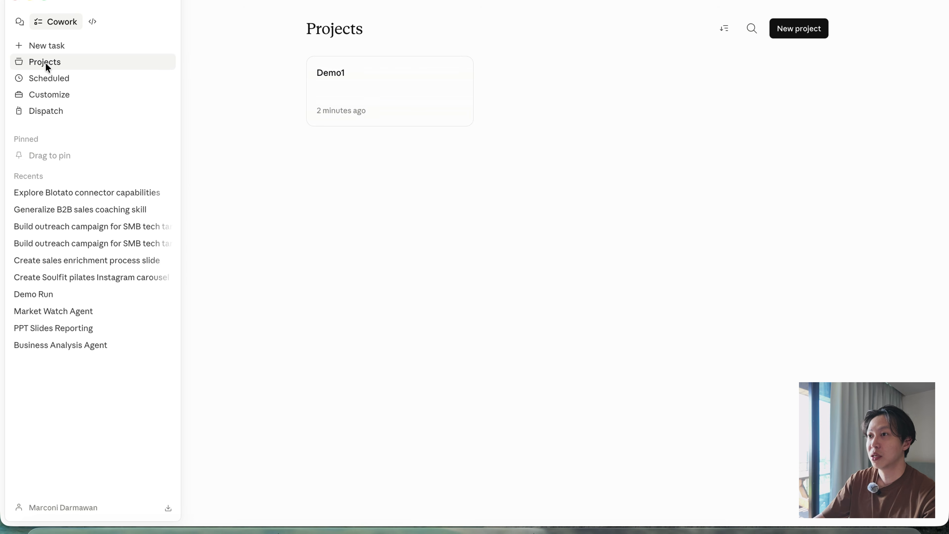
{"action": "left_click", "coordinate": [801, 30]}
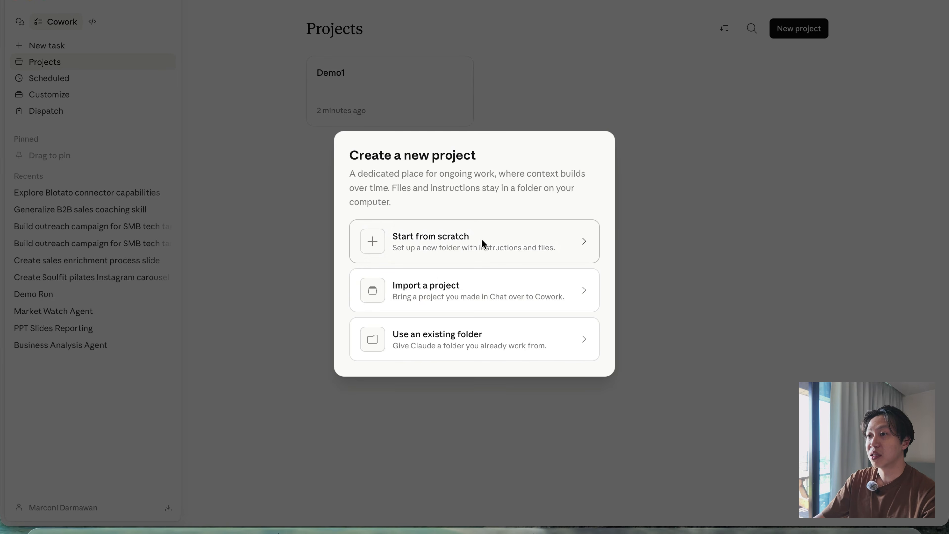
{"action": "left_click", "coordinate": [481, 239]}
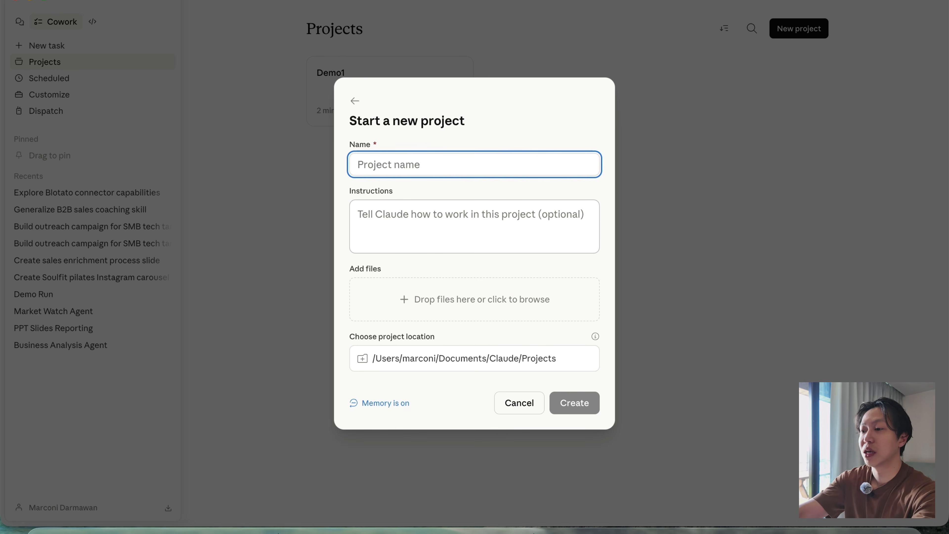
{"action": "type", "text": "Paradei"}
{"action": "key", "text": "BackSpace"}
{"action": "key", "text": "BackSpace"}
{"action": "type", "text": "i"}
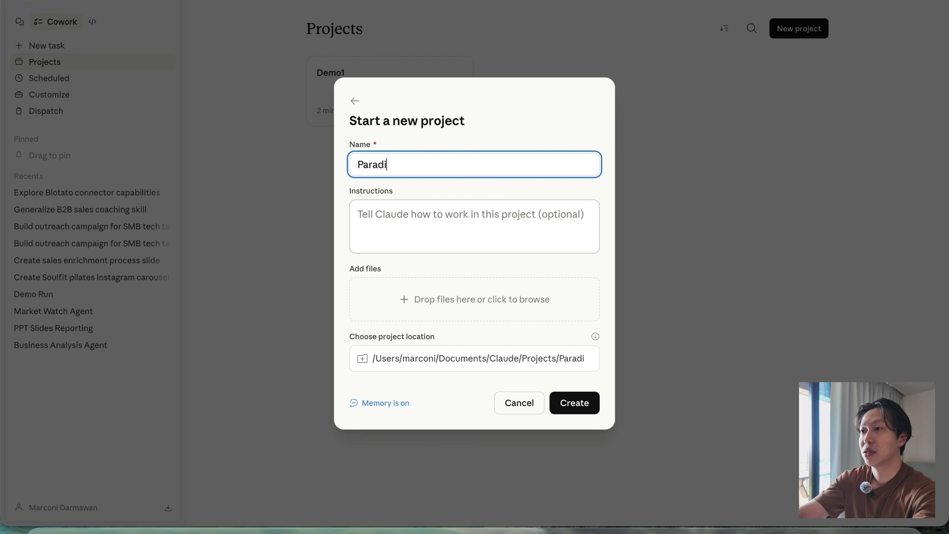
{"action": "type", "text": "se Homes Real Esta"}
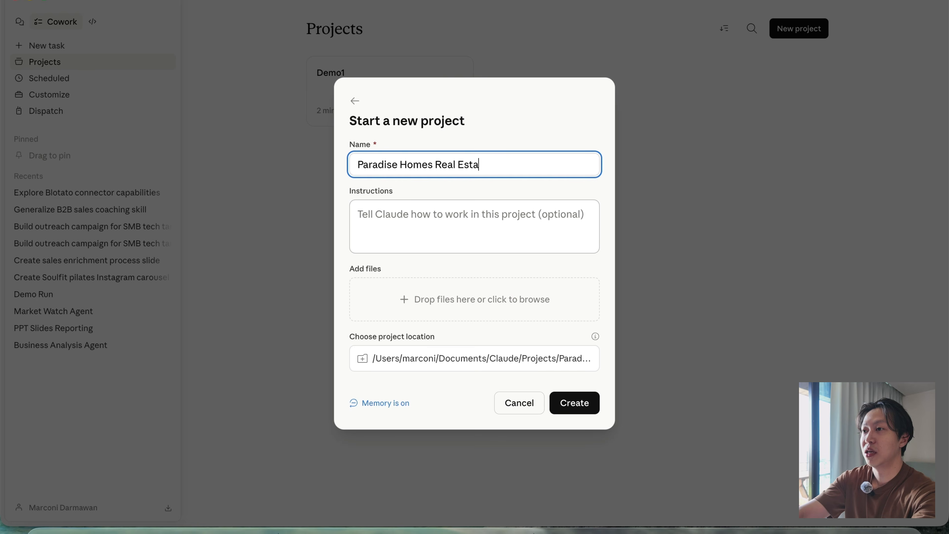
{"action": "type", "text": "te"}
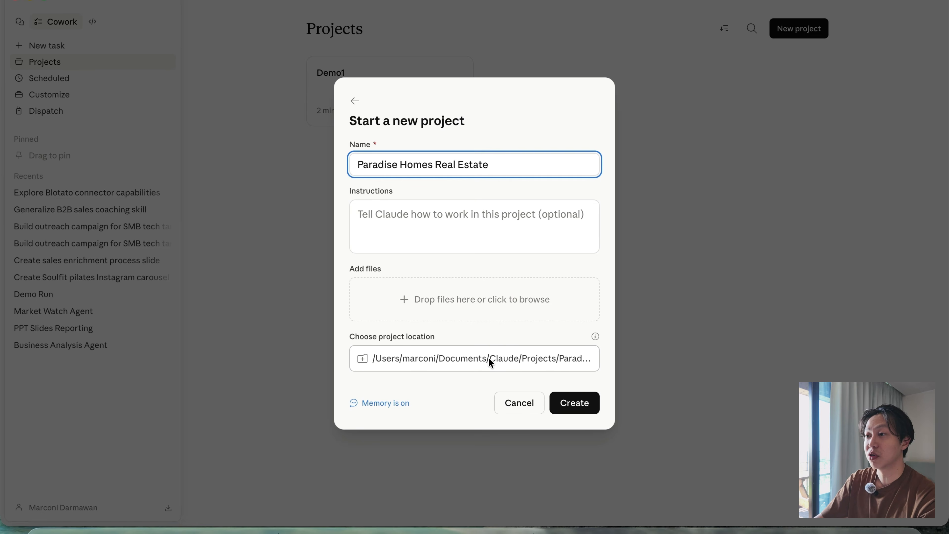
{"action": "left_click", "coordinate": [469, 357]}
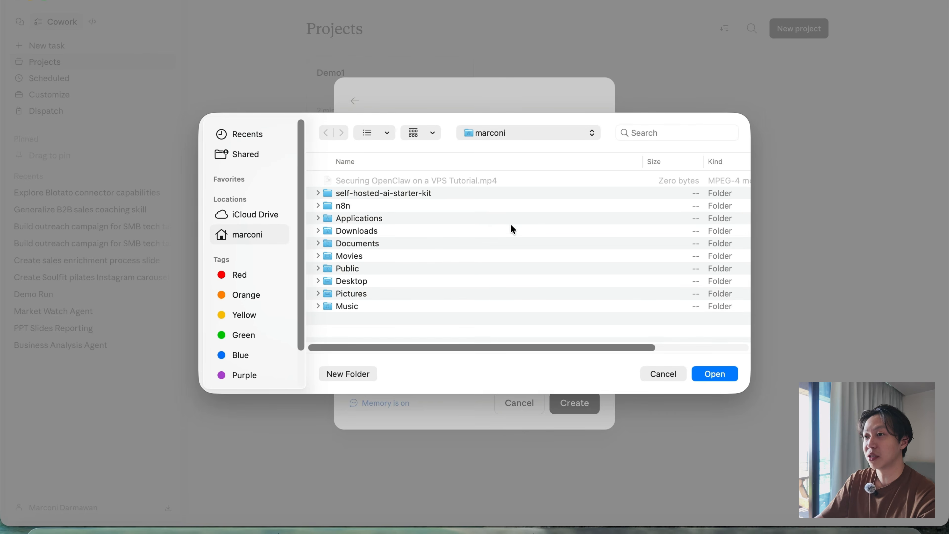
{"action": "key", "text": "Escape"}
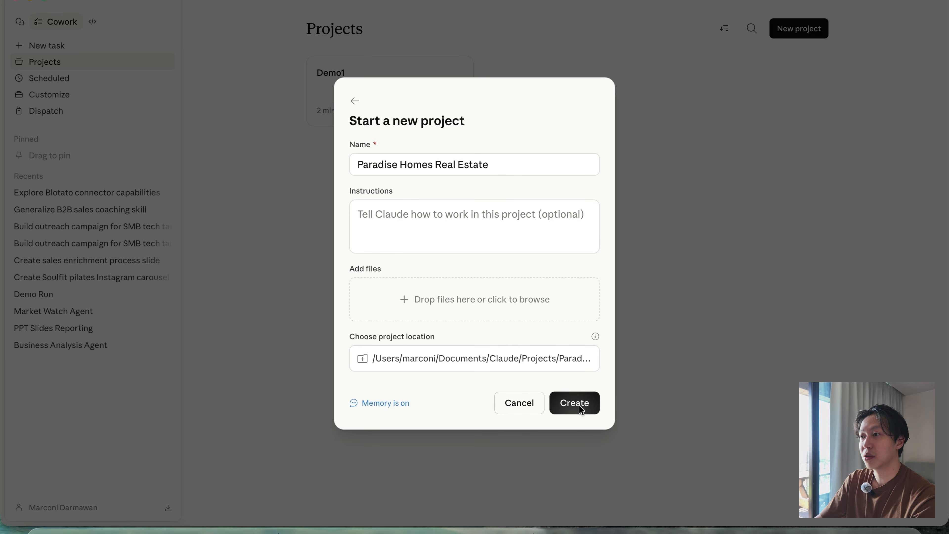
{"action": "left_click", "coordinate": [578, 404]}
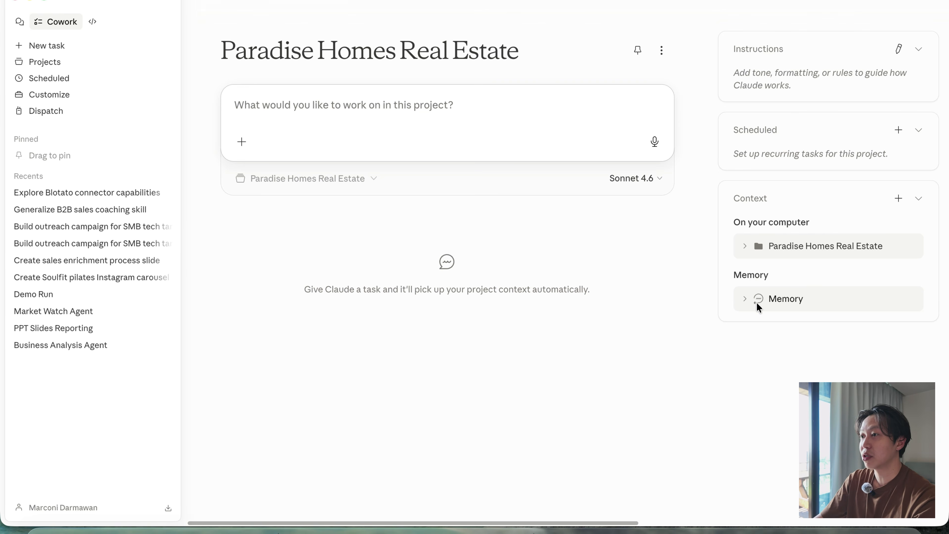
{"action": "left_click", "coordinate": [746, 298]}
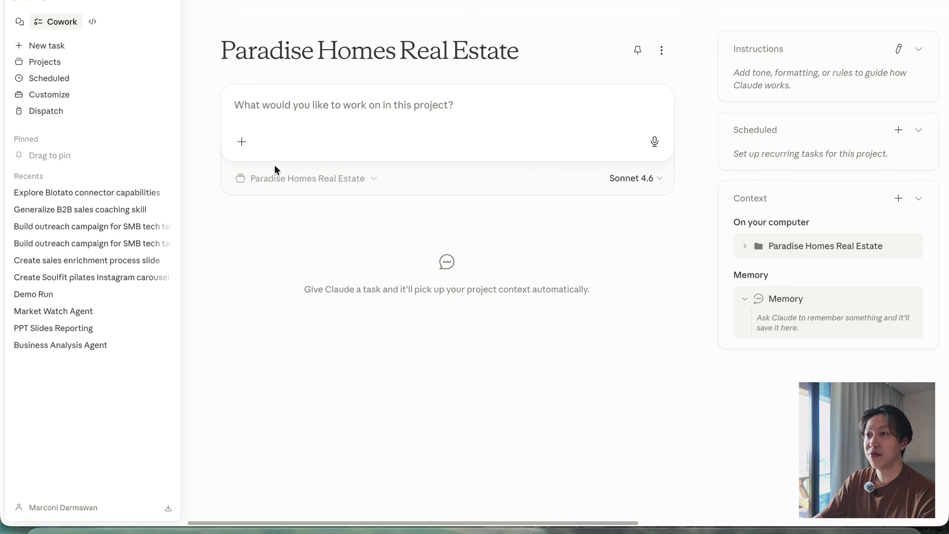
Step: Search the connector directory for "drive" and open the details of the Google Drive connector
{"action": "left_click", "coordinate": [241, 144]}
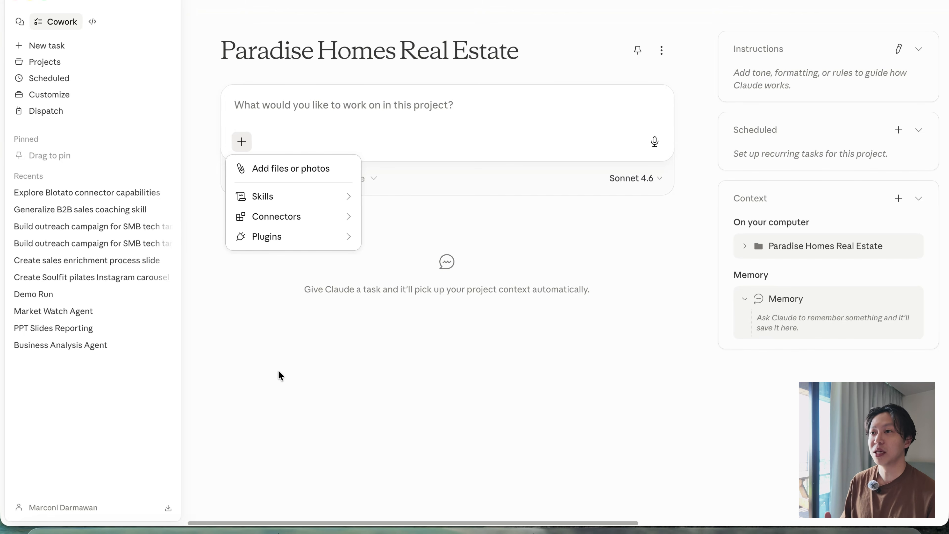
{"action": "mouse_move", "coordinate": [311, 218]}
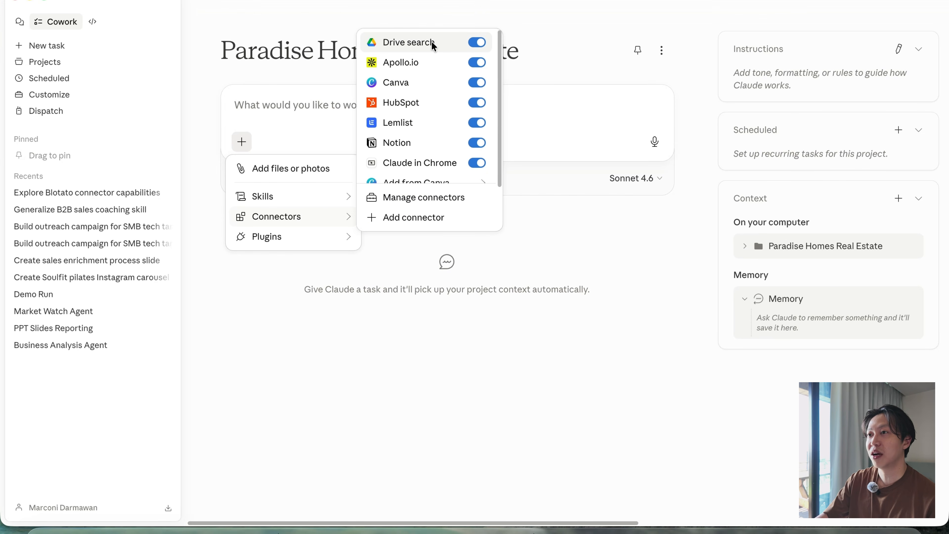
{"action": "left_click", "coordinate": [421, 218]}
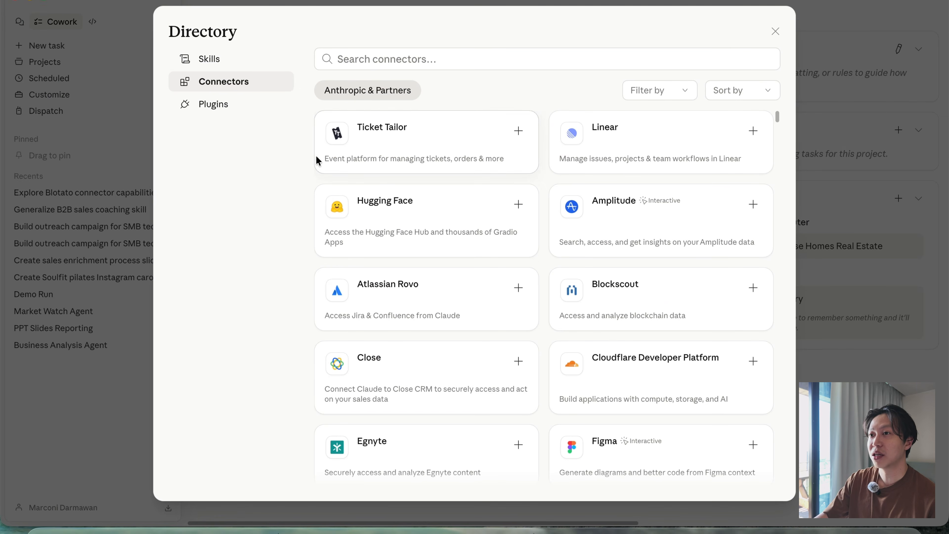
{"action": "left_click", "coordinate": [511, 62]}
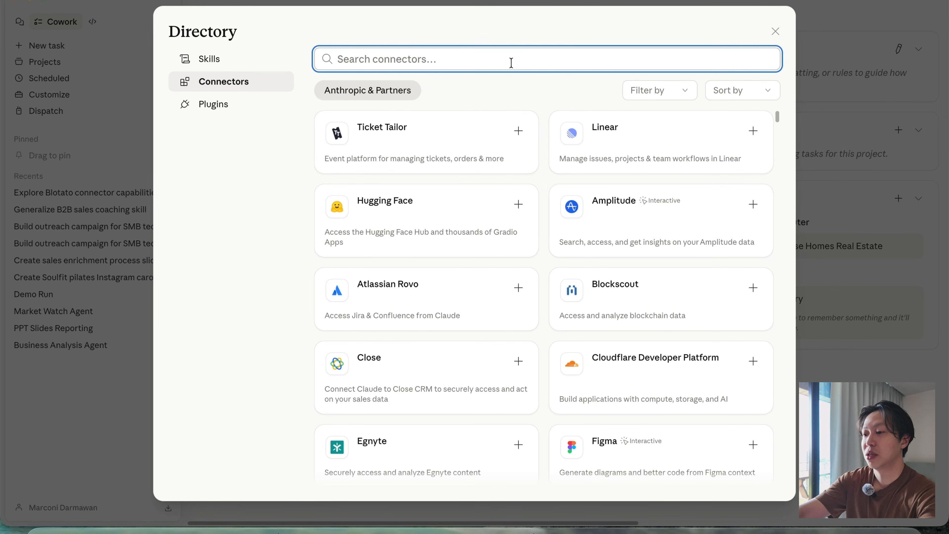
{"action": "type", "text": "drive"}
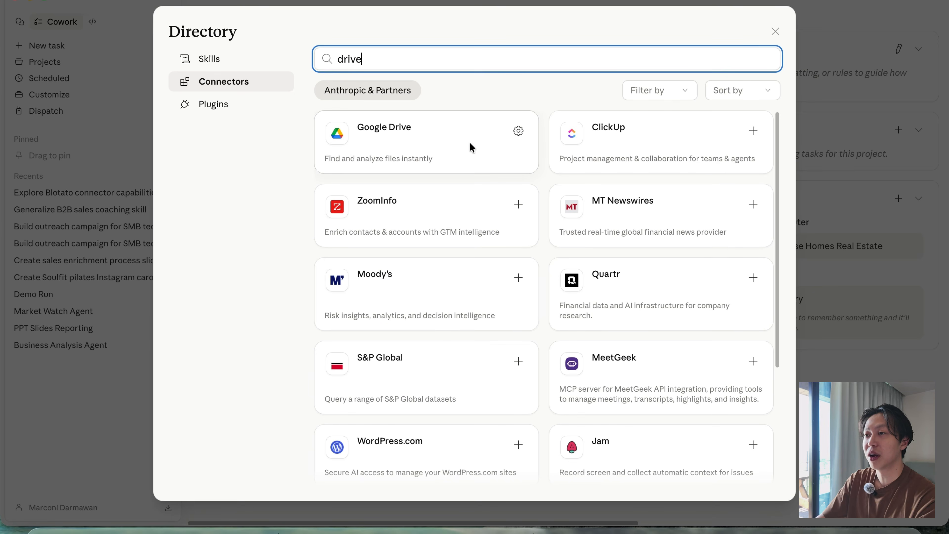
{"action": "left_click", "coordinate": [471, 147]}
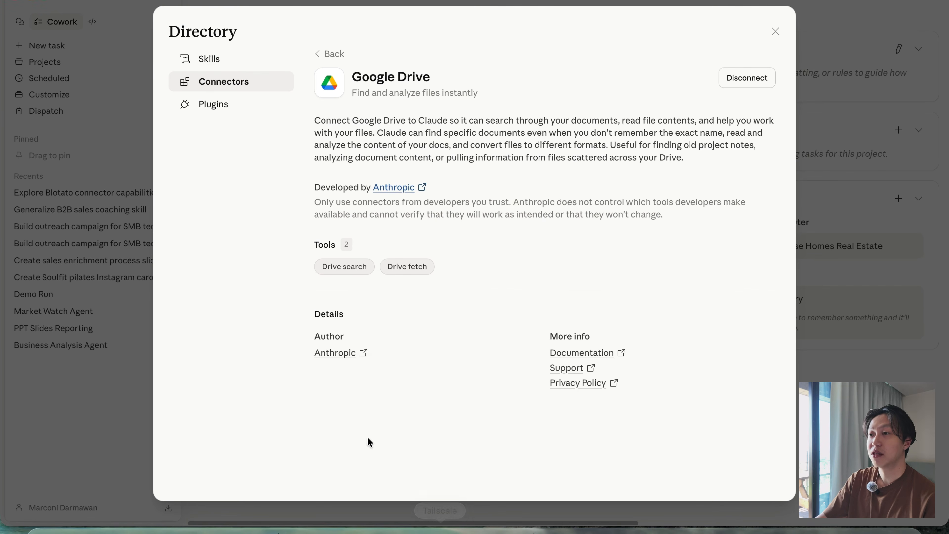
Step: Switch to Google Drive to view the image database folder, return to Claude and close the connector directory
{"action": "left_click", "coordinate": [219, 528]}
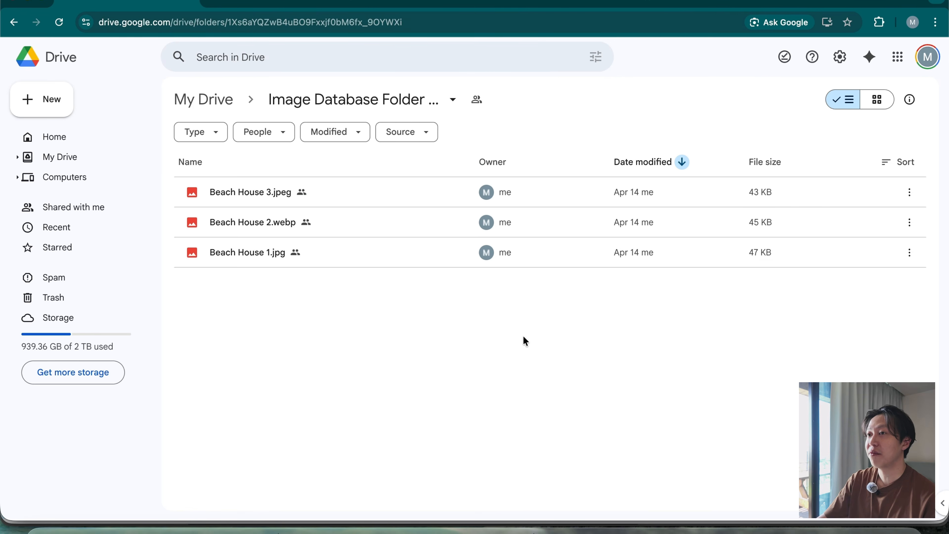
{"action": "left_click", "coordinate": [474, 529]}
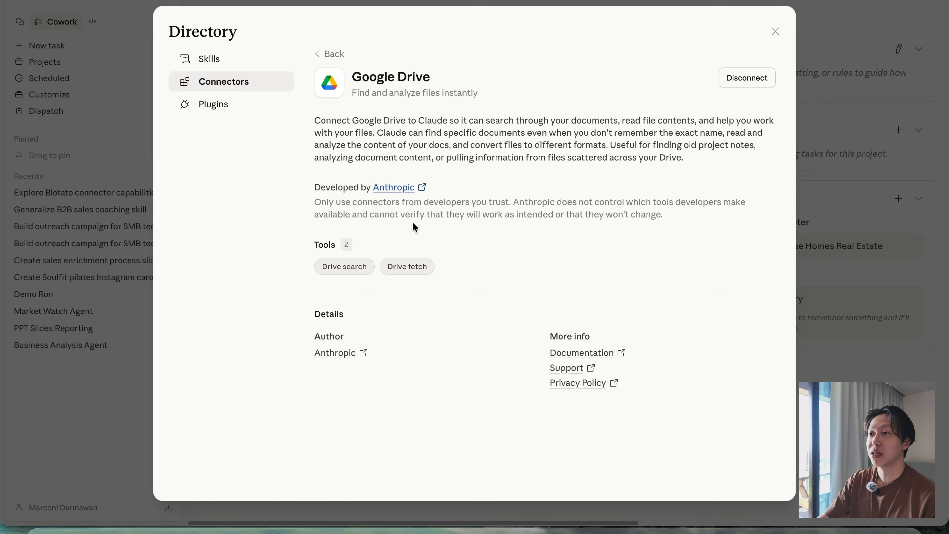
{"action": "left_click", "coordinate": [129, 434]}
{"action": "left_click", "coordinate": [243, 143]}
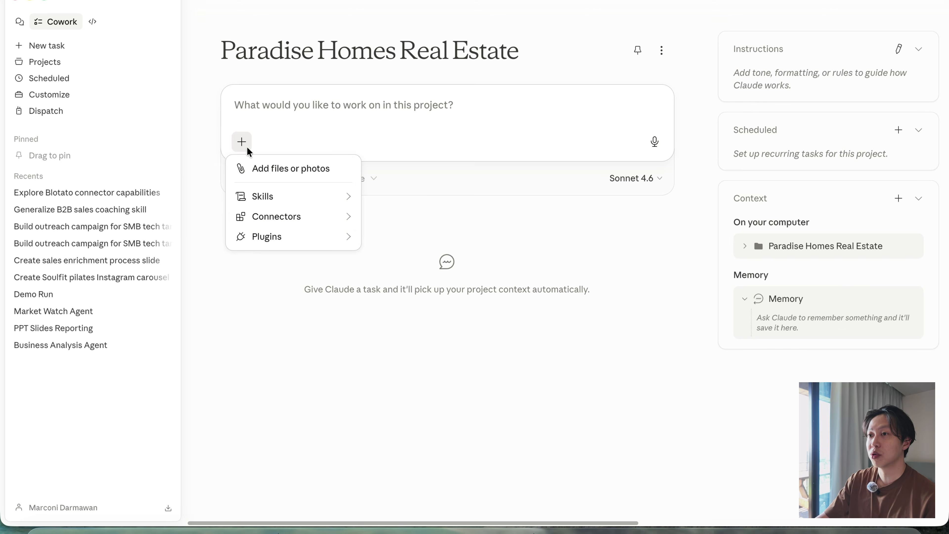
{"action": "mouse_move", "coordinate": [287, 216]}
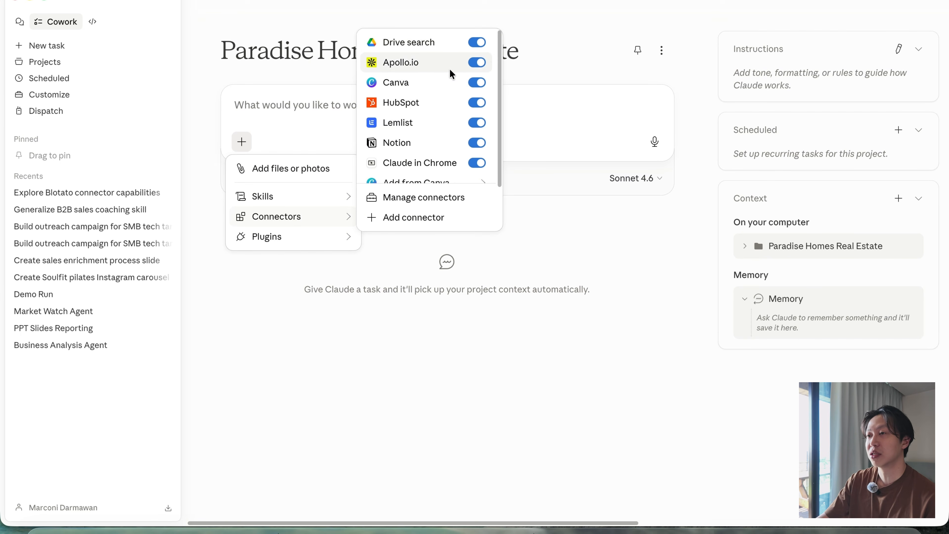
{"action": "scroll", "coordinate": [449, 144], "scroll_direction": "down", "scroll_amount": 3}
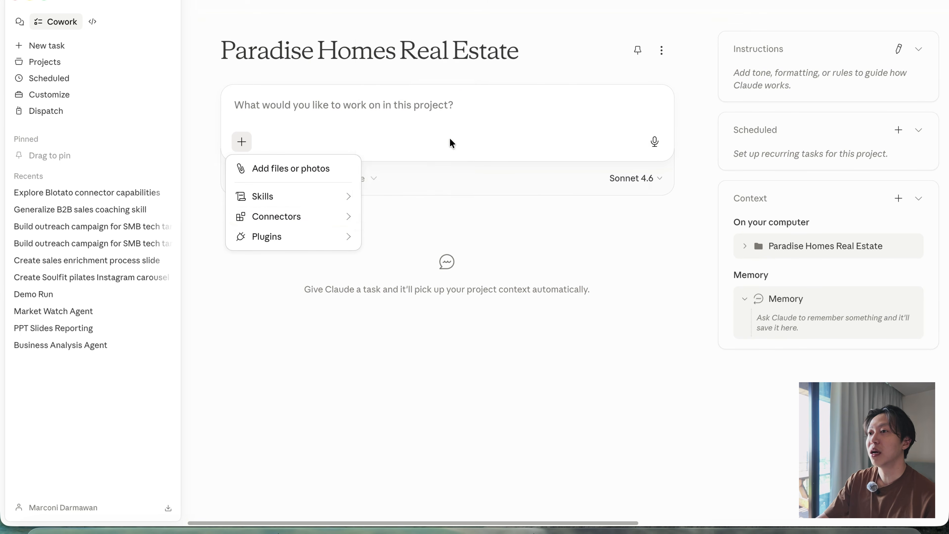
{"action": "left_click", "coordinate": [450, 144]}
{"action": "left_click", "coordinate": [241, 141]}
{"action": "mouse_move", "coordinate": [309, 239]}
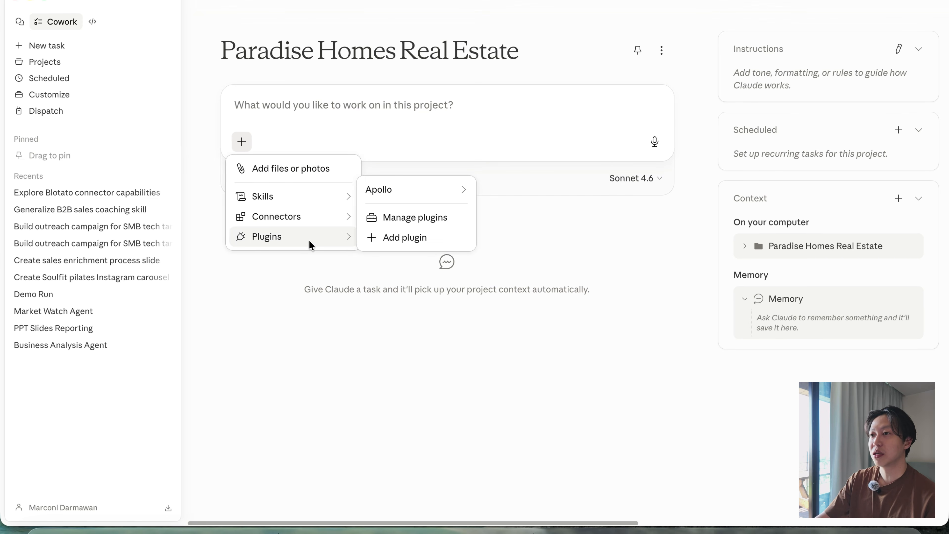
{"action": "mouse_move", "coordinate": [312, 221]}
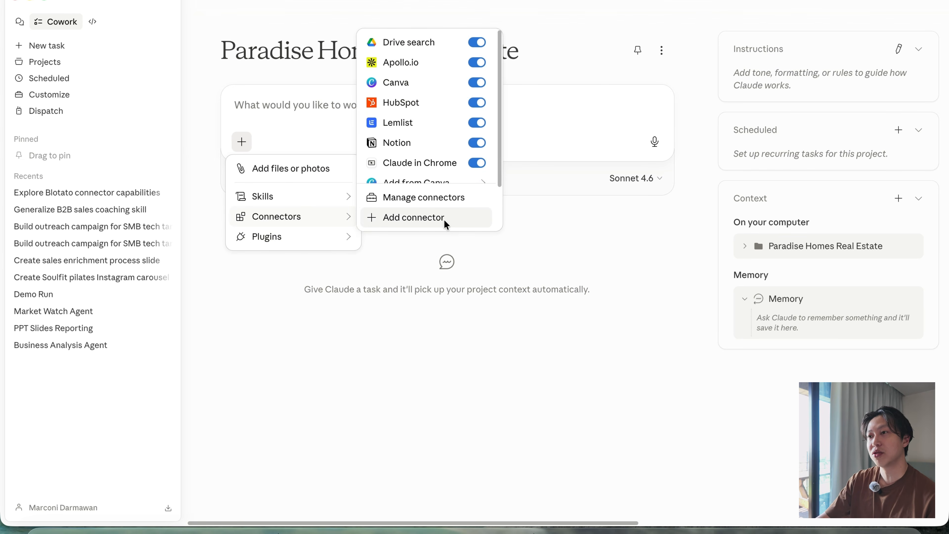
Step: Open the Connectors section of Claude's customization settings and start adding a custom connector
{"action": "left_click", "coordinate": [51, 93]}
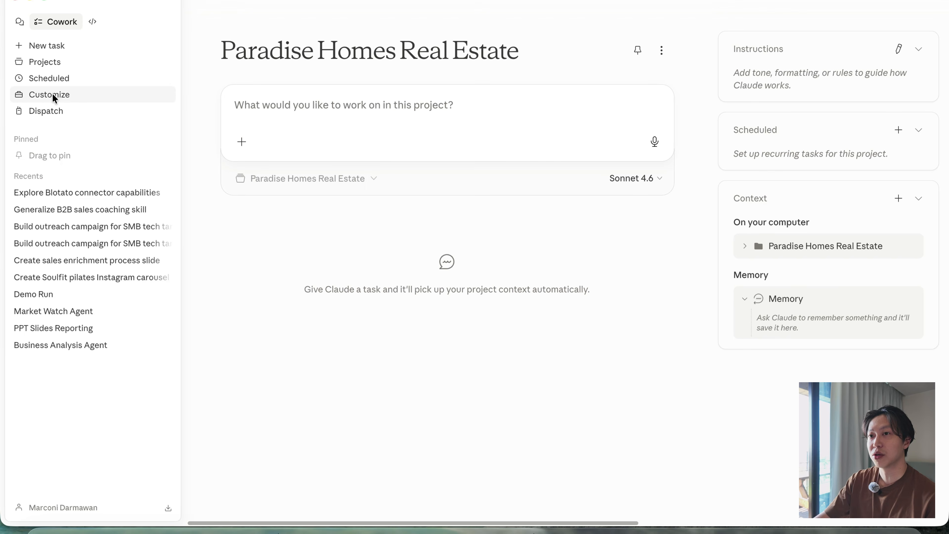
{"action": "left_click", "coordinate": [51, 93]}
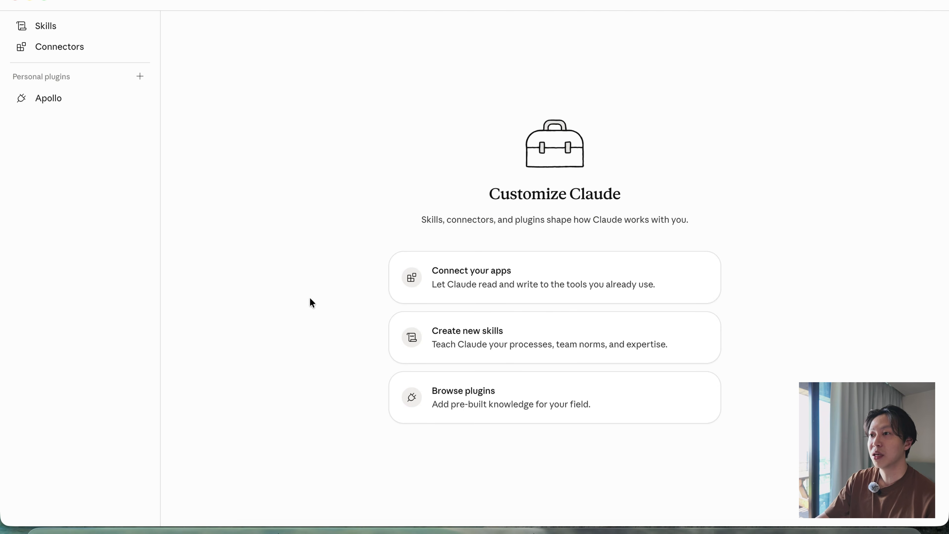
{"action": "left_click", "coordinate": [65, 46]}
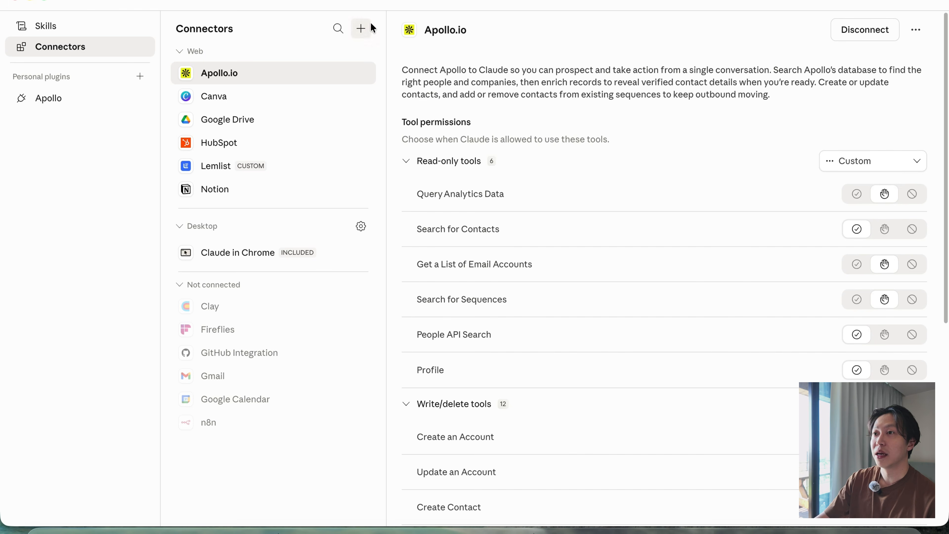
{"action": "left_click", "coordinate": [361, 29]}
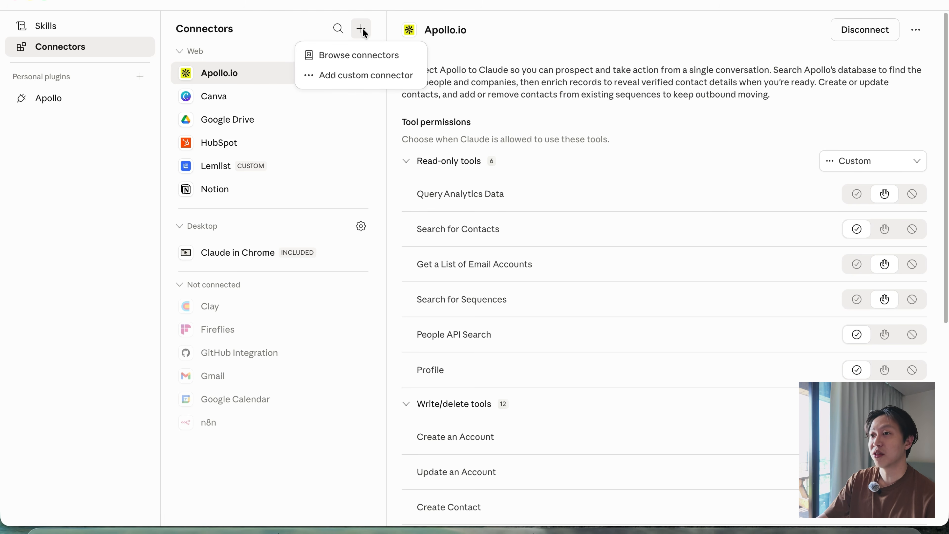
{"action": "left_click", "coordinate": [348, 77]}
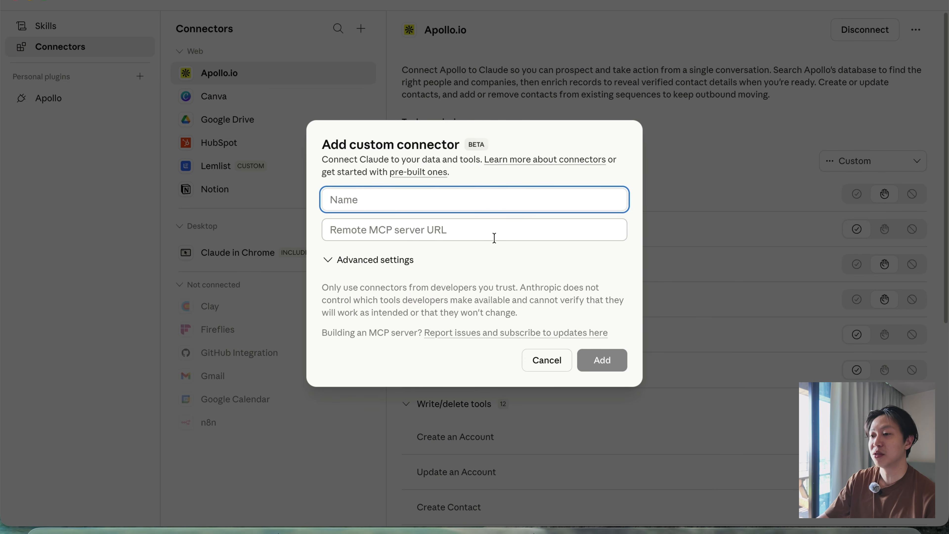
Step: Switch to Google Chrome, log in to Blotato and open the API page of its settings
{"action": "left_click", "coordinate": [214, 529]}
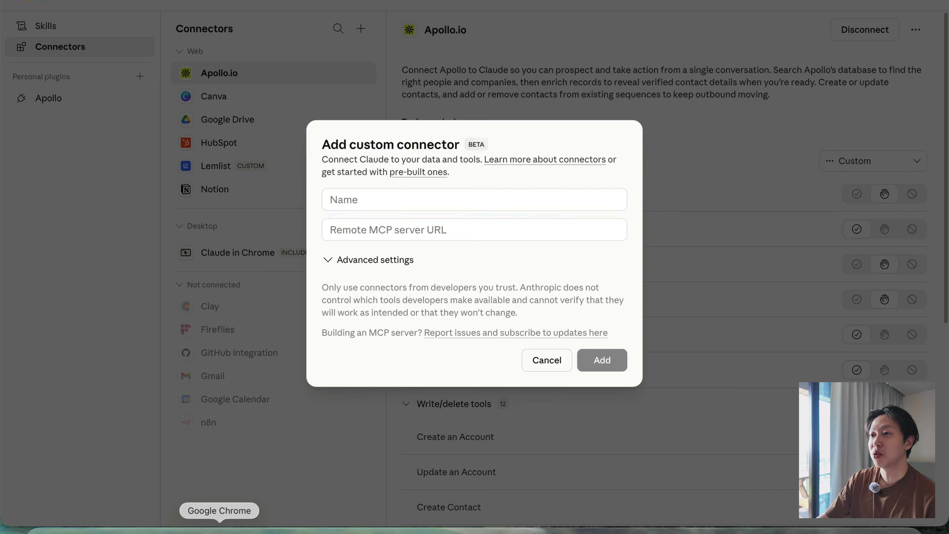
{"action": "left_click", "coordinate": [592, 4]}
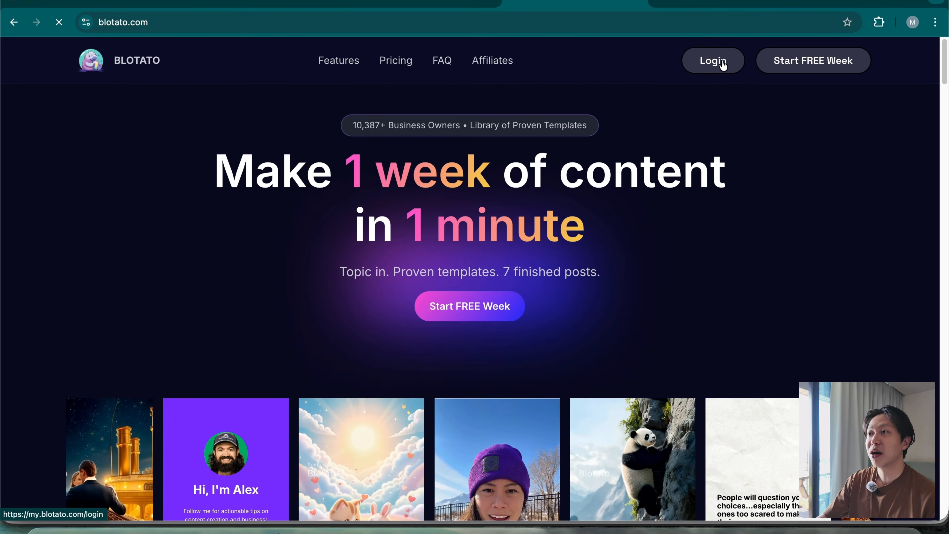
{"action": "left_click", "coordinate": [719, 62]}
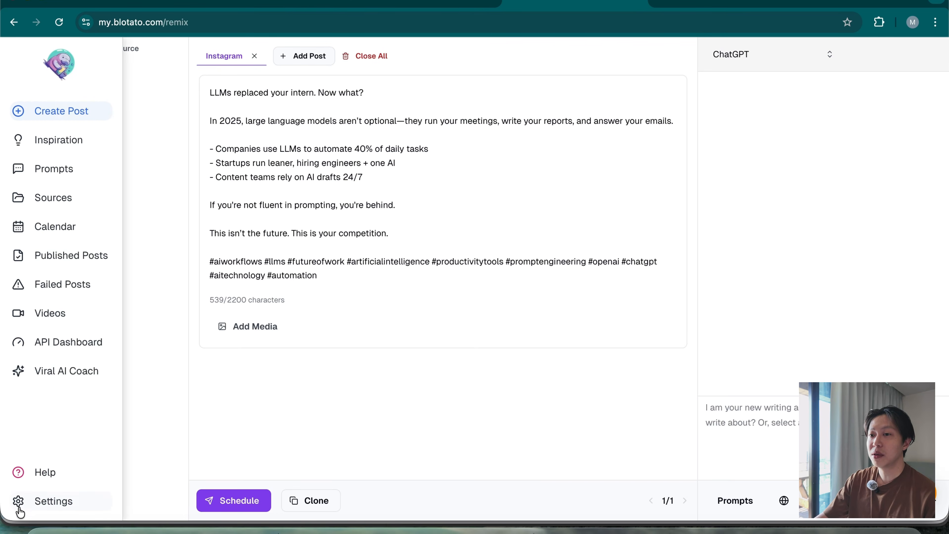
{"action": "left_click", "coordinate": [38, 504]}
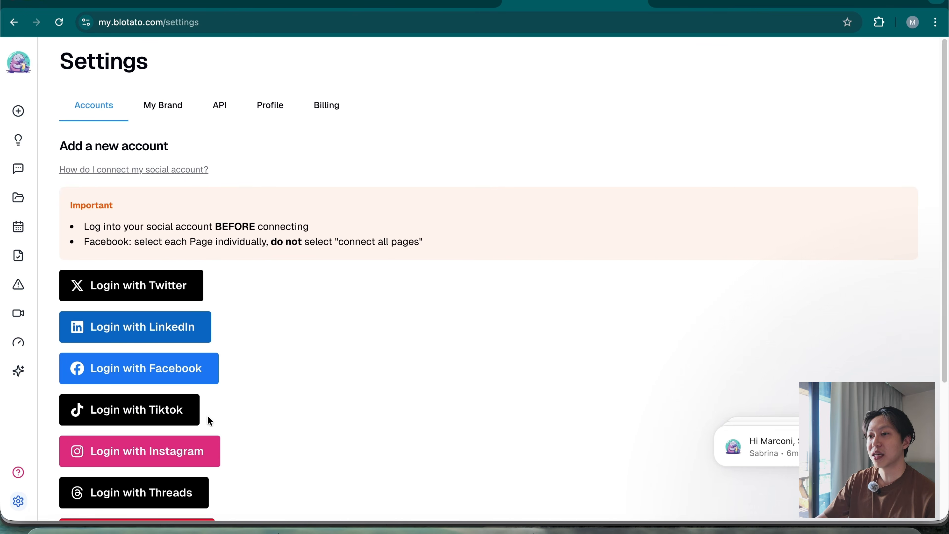
{"action": "scroll", "coordinate": [206, 420], "scroll_direction": "down", "scroll_amount": 5}
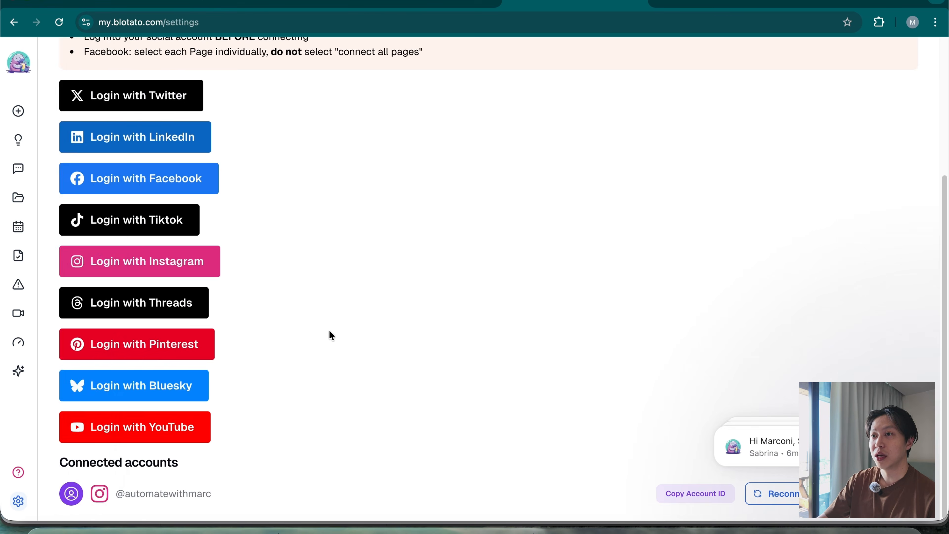
{"action": "scroll", "coordinate": [328, 332], "scroll_direction": "up", "scroll_amount": 5}
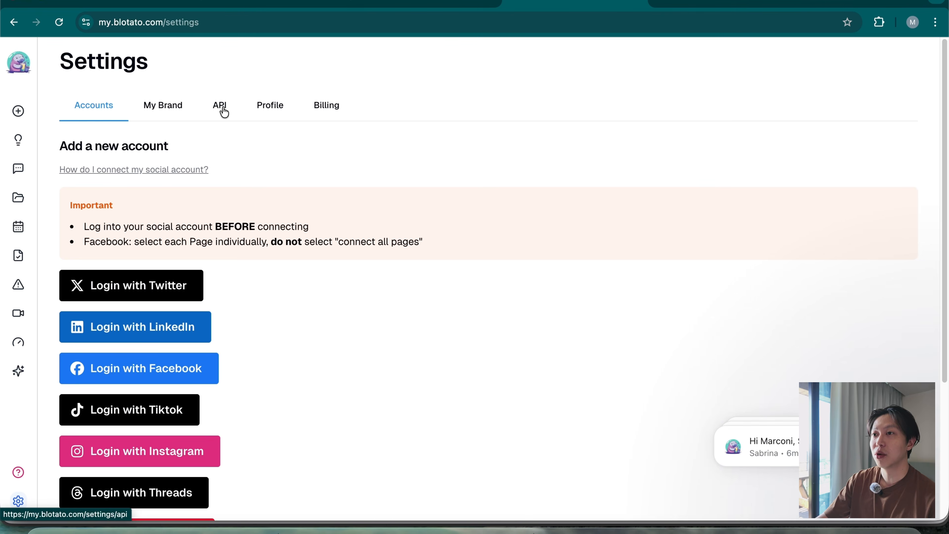
{"action": "left_click", "coordinate": [224, 112]}
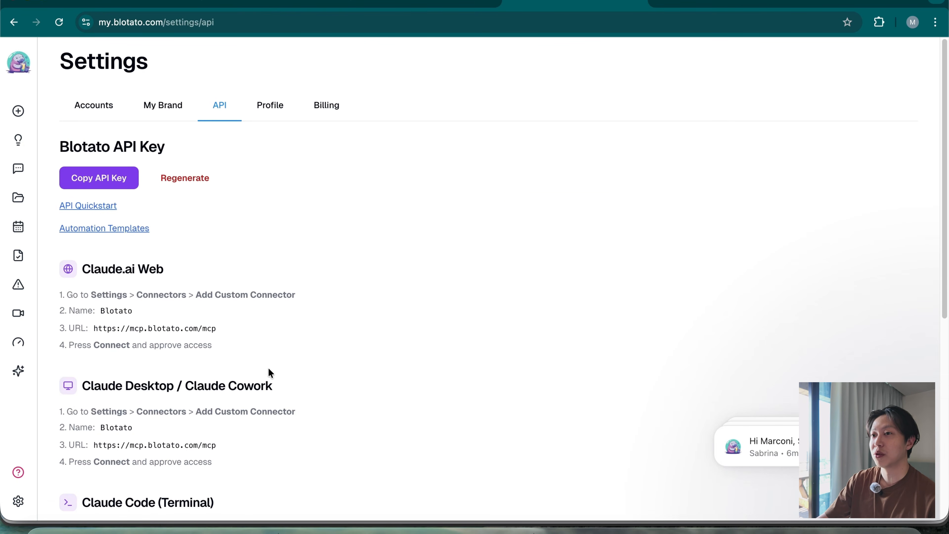
Step: Copy the connector name from Blotato's Claude Desktop / Claude Cowork instructions and name the custom connector in Claude "Blotato"
{"action": "left_click", "coordinate": [84, 180]}
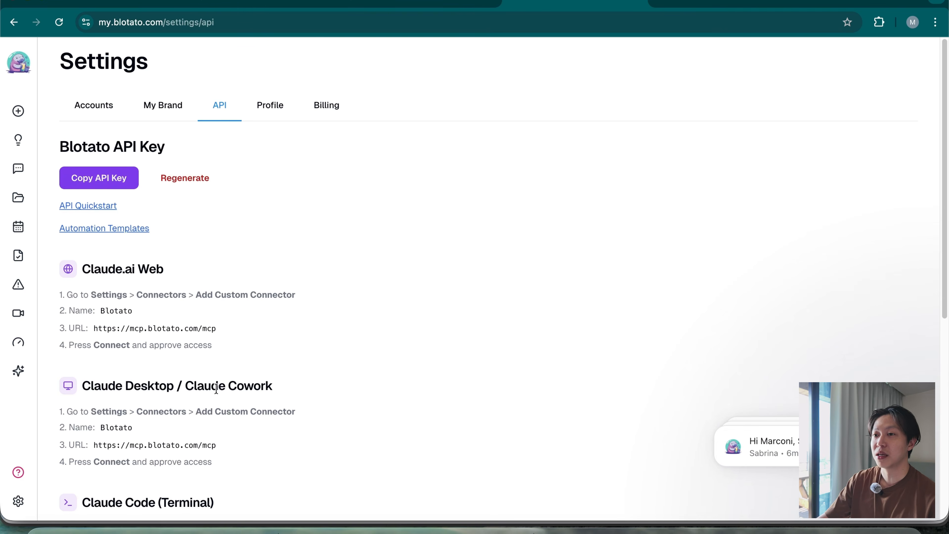
{"action": "scroll", "coordinate": [216, 389], "scroll_direction": "down", "scroll_amount": 1}
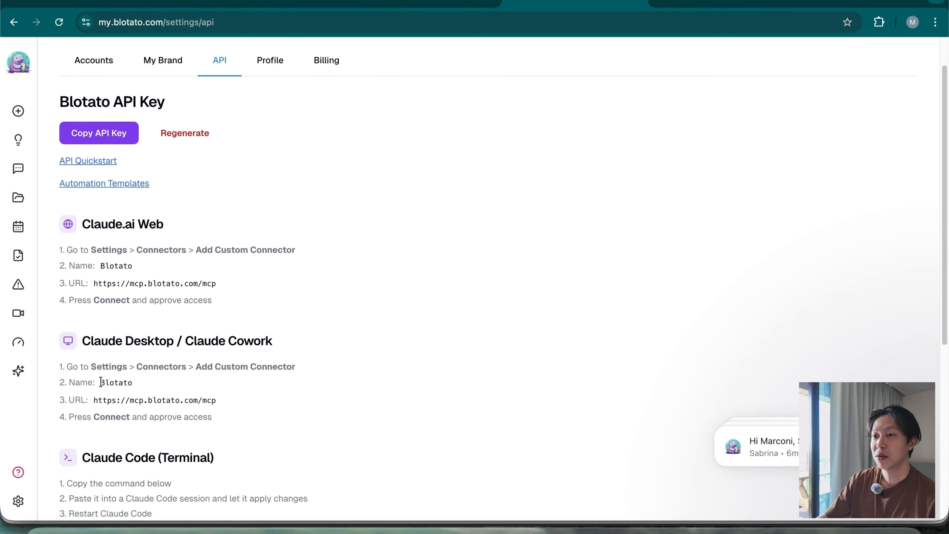
{"action": "left_click_drag", "start_coordinate": [101, 382], "coordinate": [132, 383]}
{"action": "key", "text": "super+c"}
{"action": "left_click", "coordinate": [475, 532]}
{"action": "left_click", "coordinate": [443, 201]}
{"action": "key", "text": "super+v"}
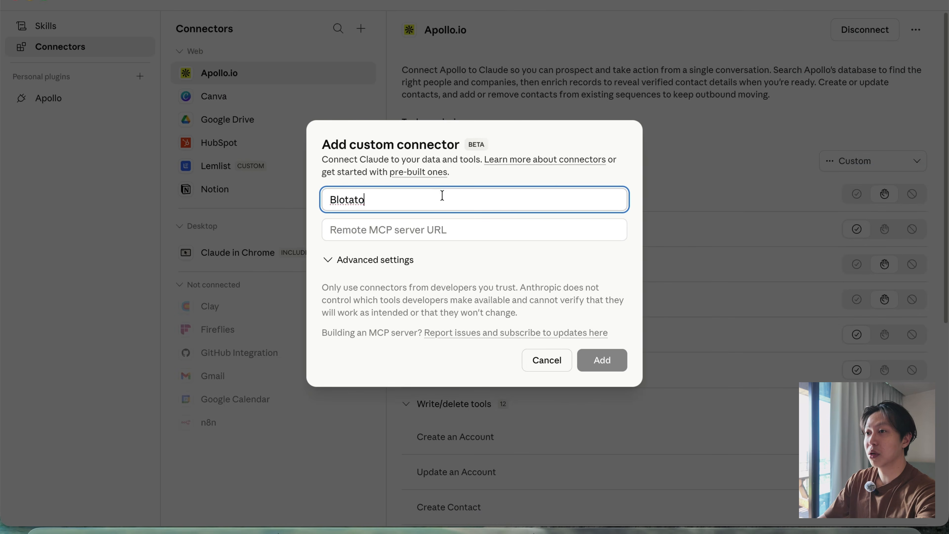
{"action": "key", "text": "Tab"}
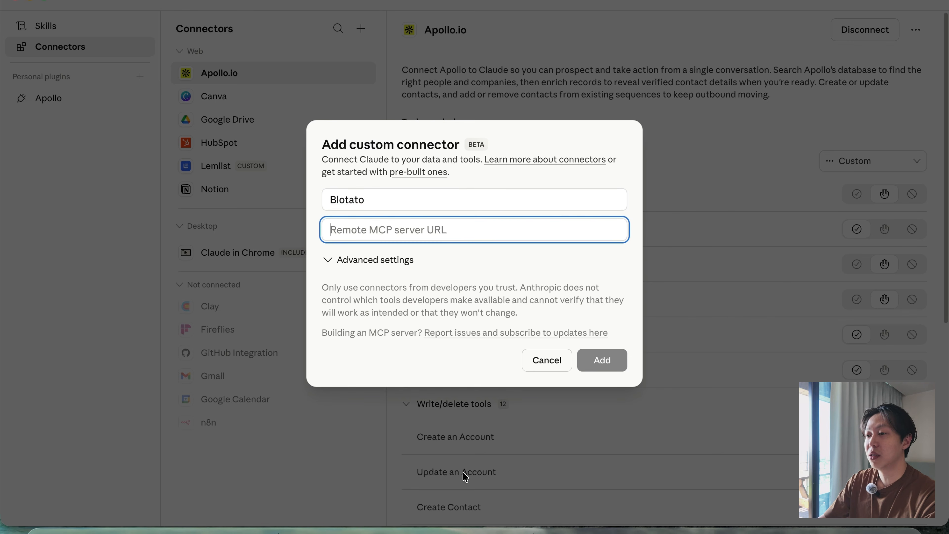
{"action": "left_click", "coordinate": [218, 531]}
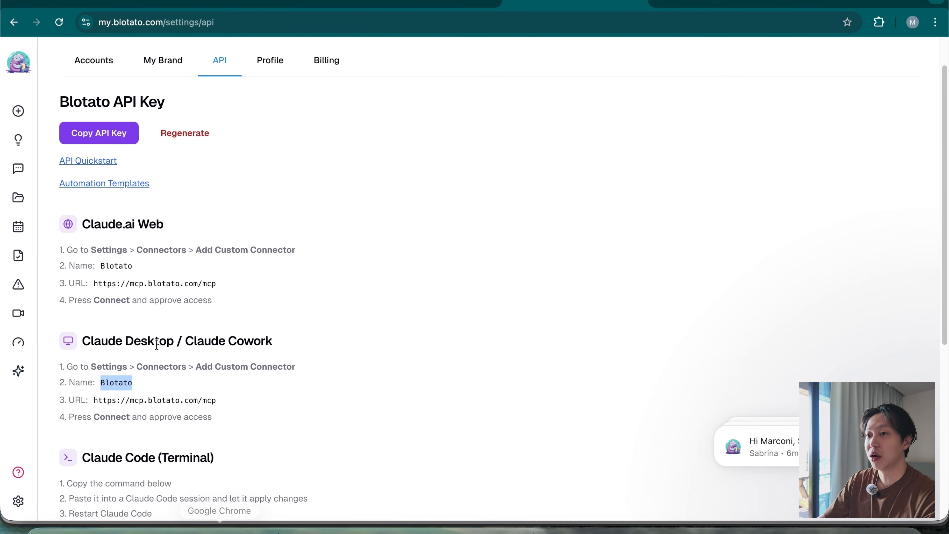
{"action": "left_click_drag", "start_coordinate": [95, 399], "coordinate": [215, 399]}
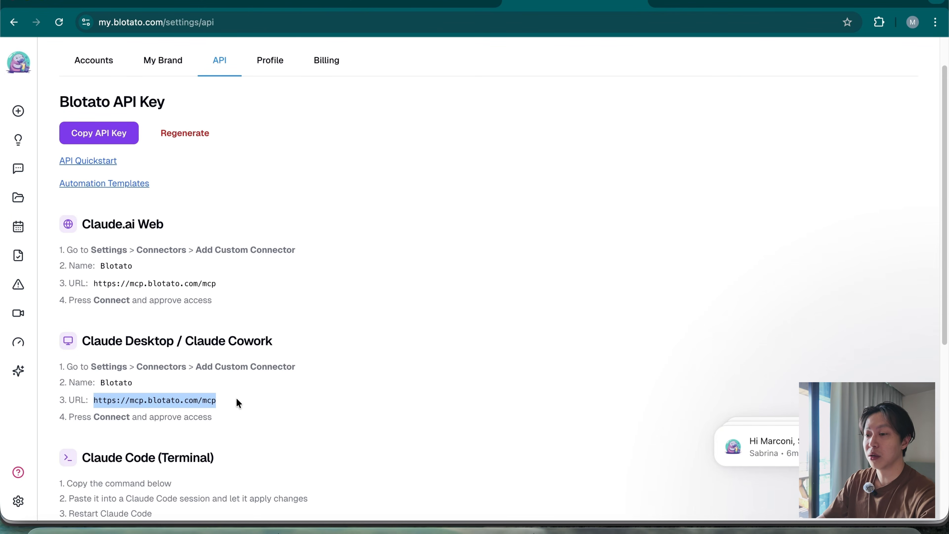
{"action": "key", "text": "super+c"}
{"action": "key", "text": "super+Tab"}
{"action": "key", "text": "super+v"}
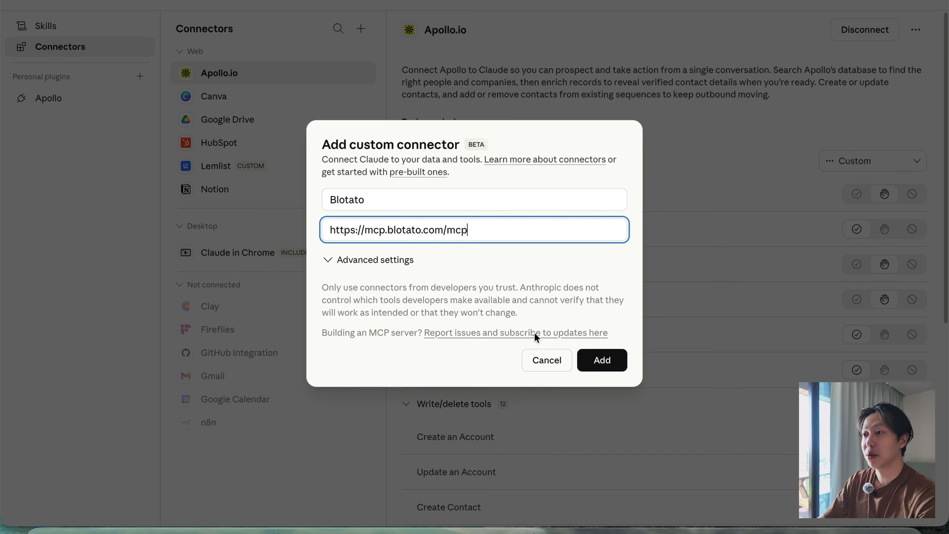
{"action": "left_click", "coordinate": [592, 360]}
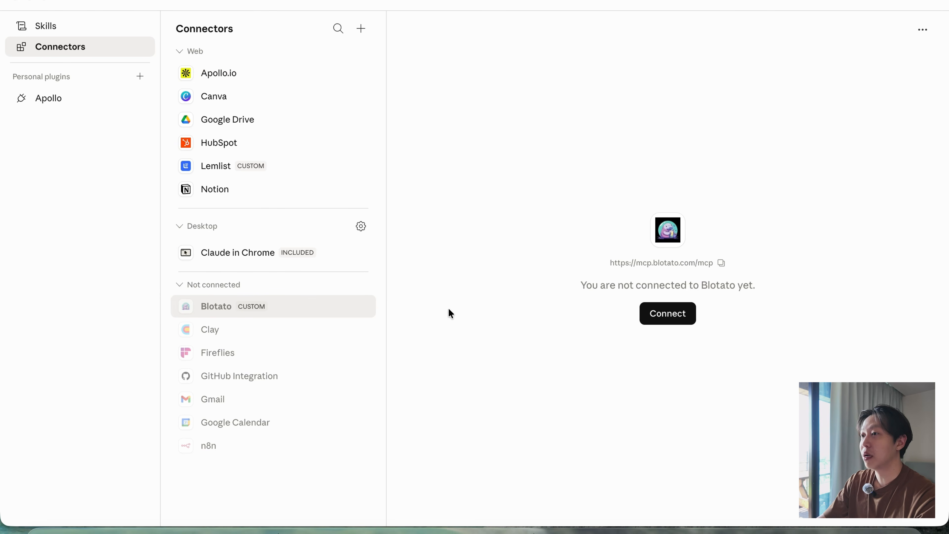
Step: Connect the Blotato connector, approve Claude's access on the authorization page and return to Claude
{"action": "left_click", "coordinate": [666, 315]}
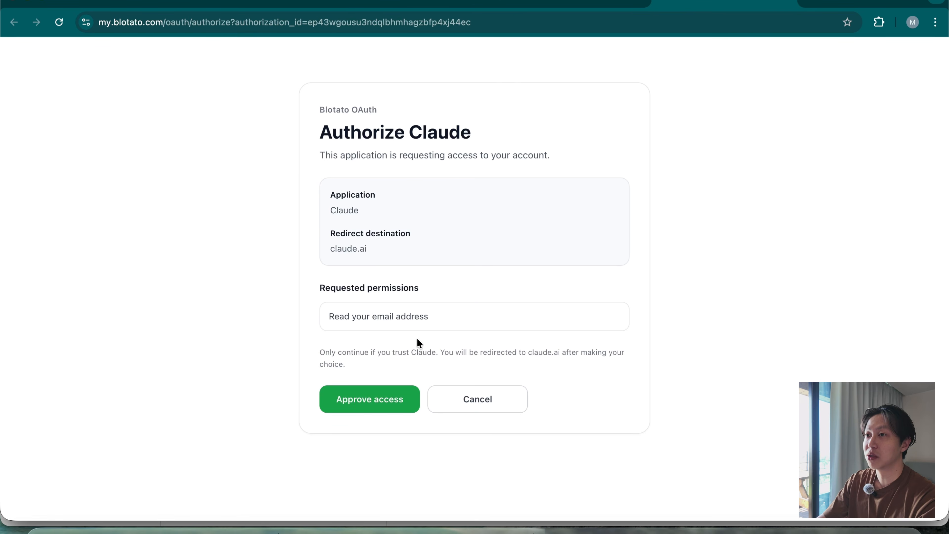
{"action": "left_click", "coordinate": [373, 404]}
{"action": "left_click", "coordinate": [584, 135]}
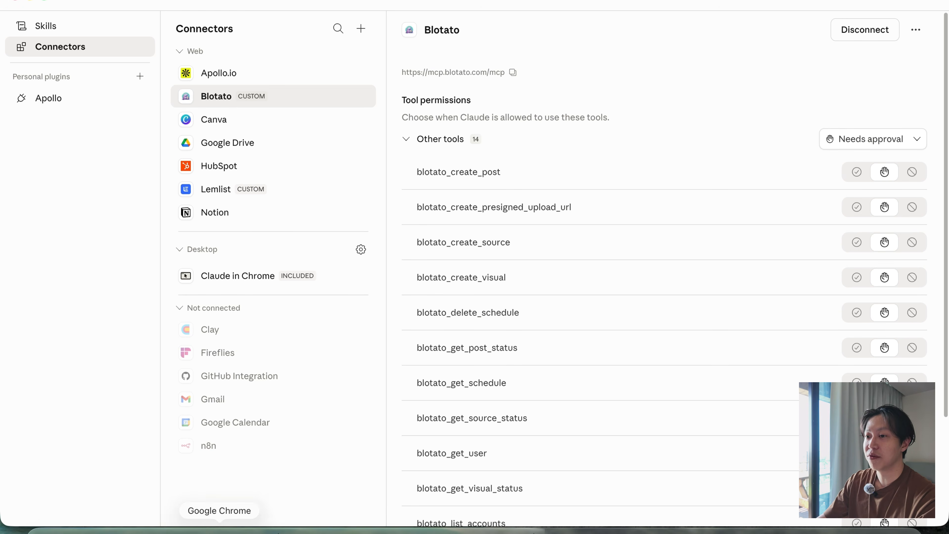
Step: Switch to Google Chrome, enter the Kie.ai API dashboard and view its API Keys and Billing pages
{"action": "left_click", "coordinate": [219, 528]}
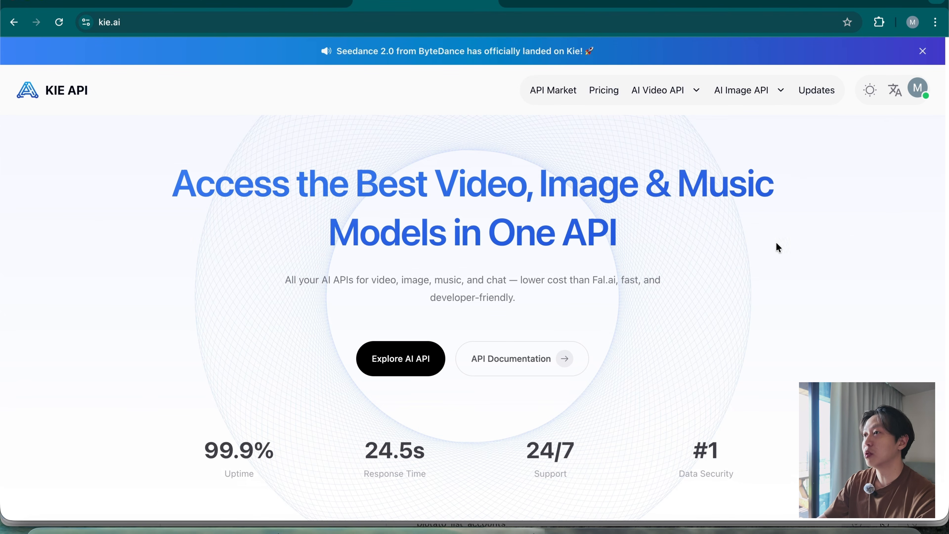
{"action": "left_click", "coordinate": [385, 358]}
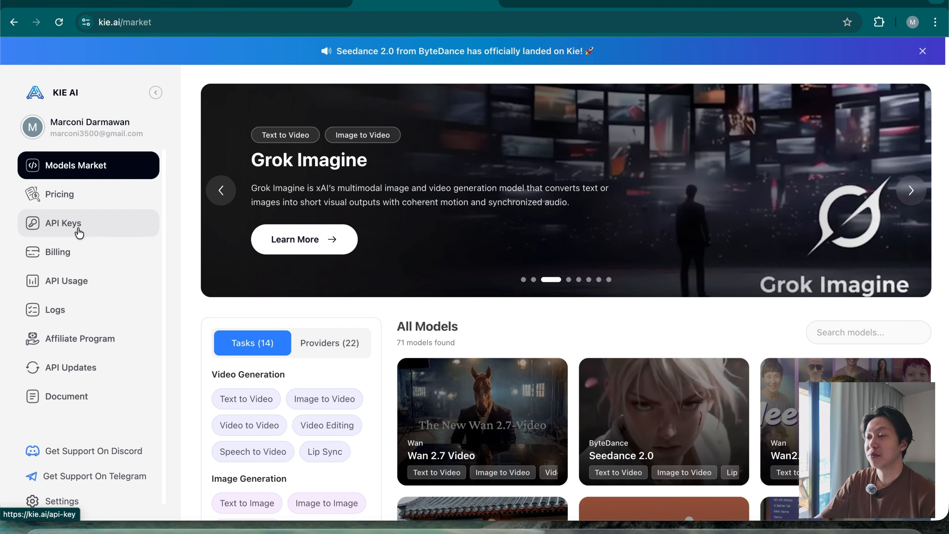
{"action": "left_click", "coordinate": [86, 231]}
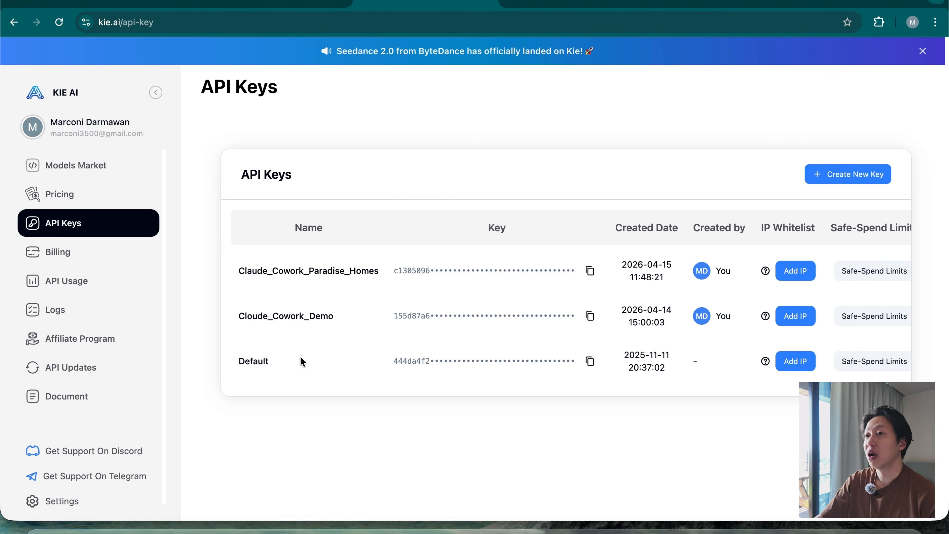
{"action": "left_click", "coordinate": [91, 258]}
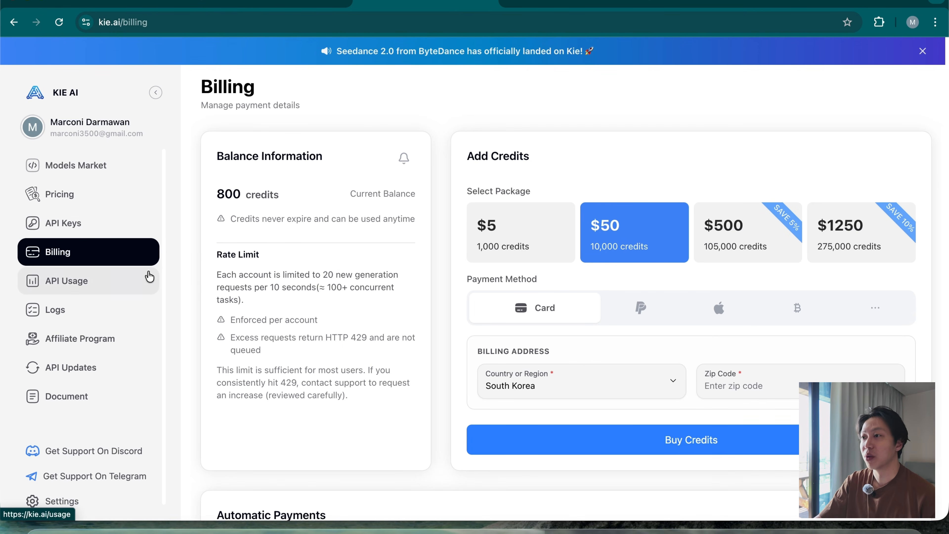
Step: Create a new Kie.ai API key named "Claude_Cowork_Paradise_2" and close the dialog showing the key
{"action": "left_click", "coordinate": [86, 225]}
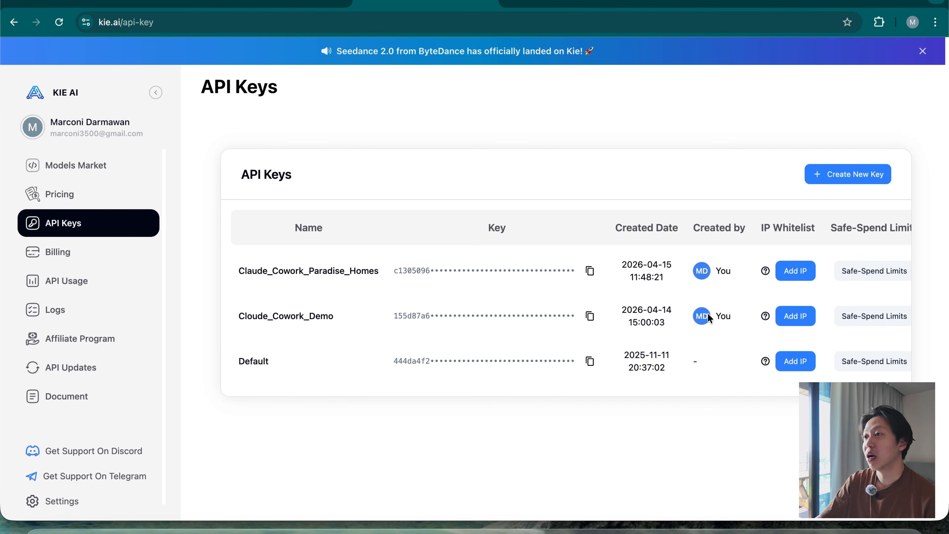
{"action": "left_click", "coordinate": [848, 179]}
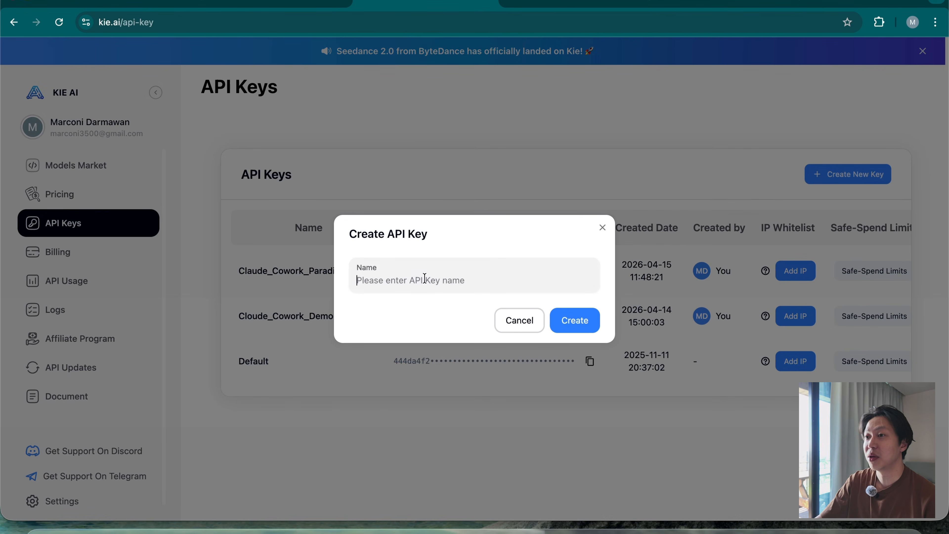
{"action": "type", "text": "Claude"}
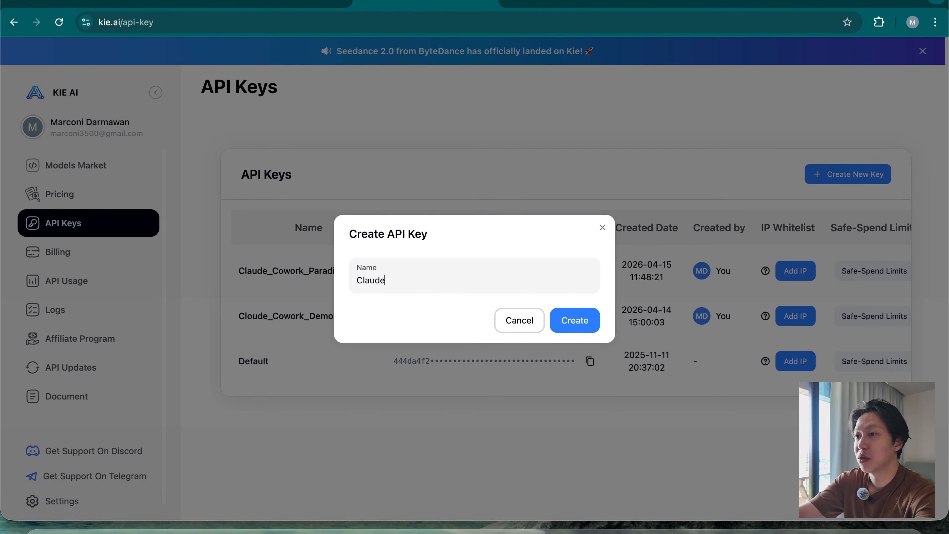
{"action": "type", "text": "_Cowo"}
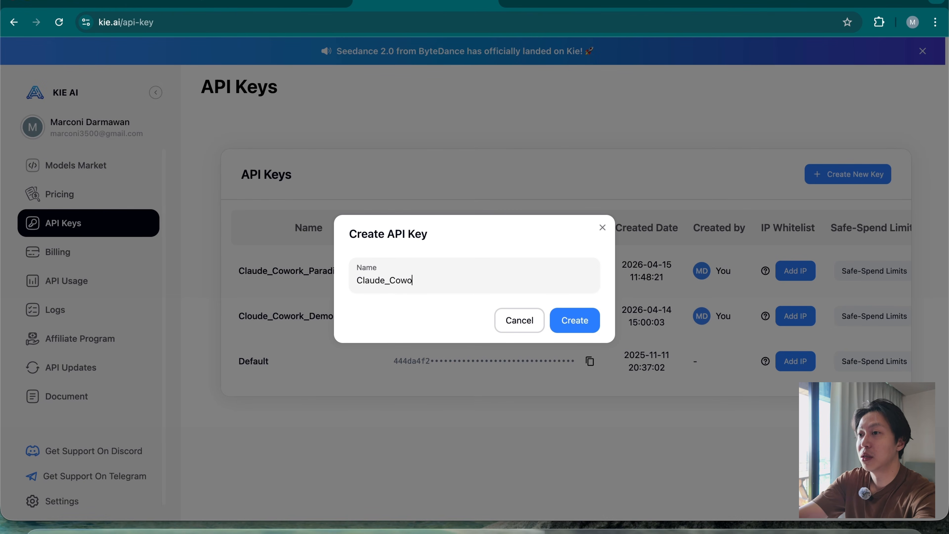
{"action": "type", "text": "rk_Paradi"}
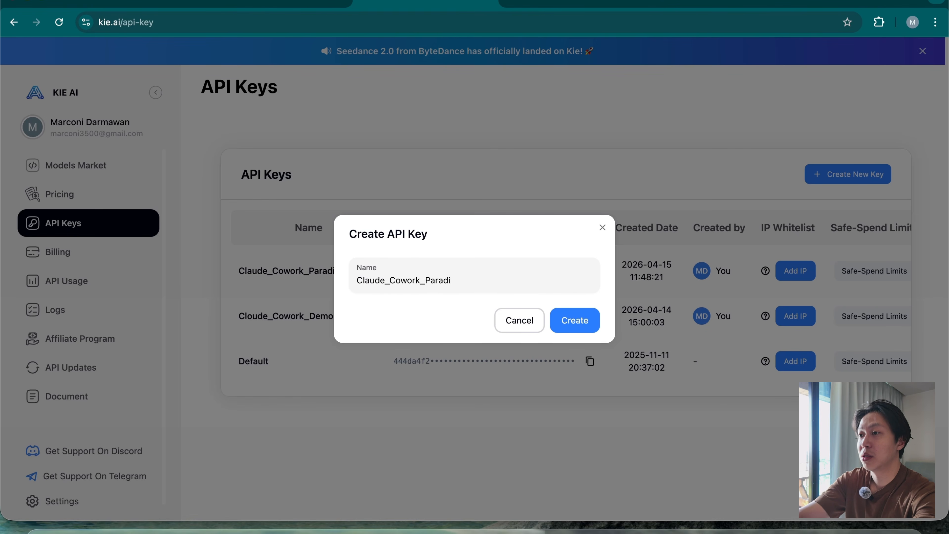
{"action": "type", "text": "se_2"}
{"action": "key", "text": "Return"}
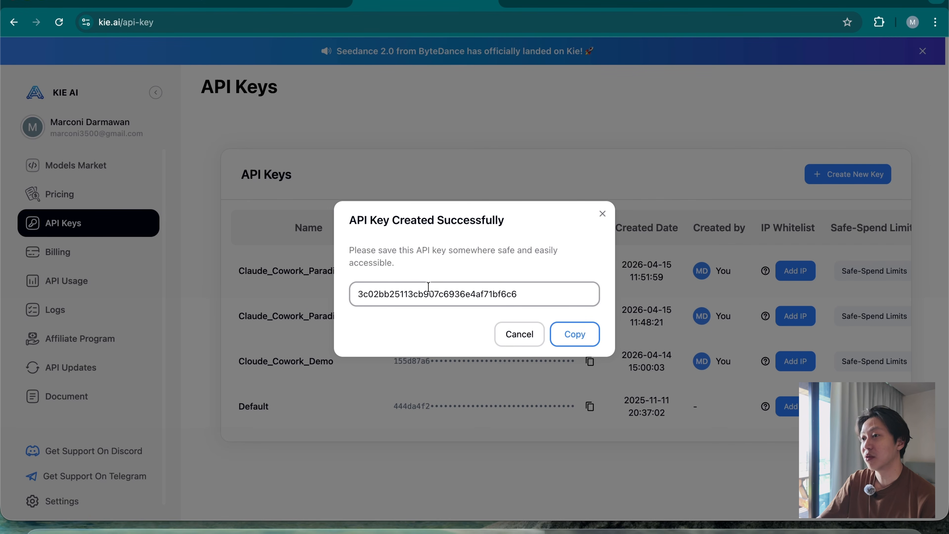
{"action": "left_click", "coordinate": [602, 215]}
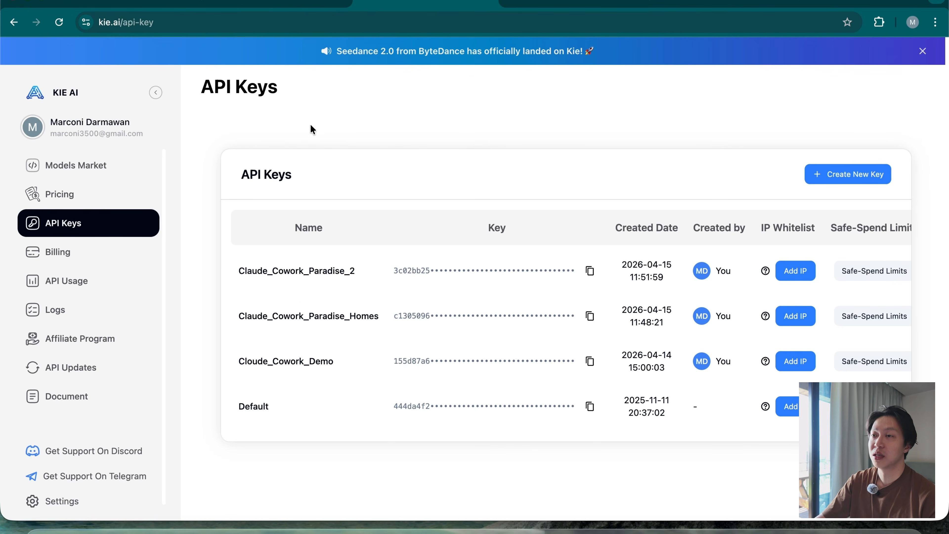
Step: View the felores/kie-ai-mcp-server repository on GitHub and examine the MCP client configuration in its README
{"action": "left_click", "coordinate": [301, 5]}
{"action": "mouse_move", "coordinate": [315, 72]}
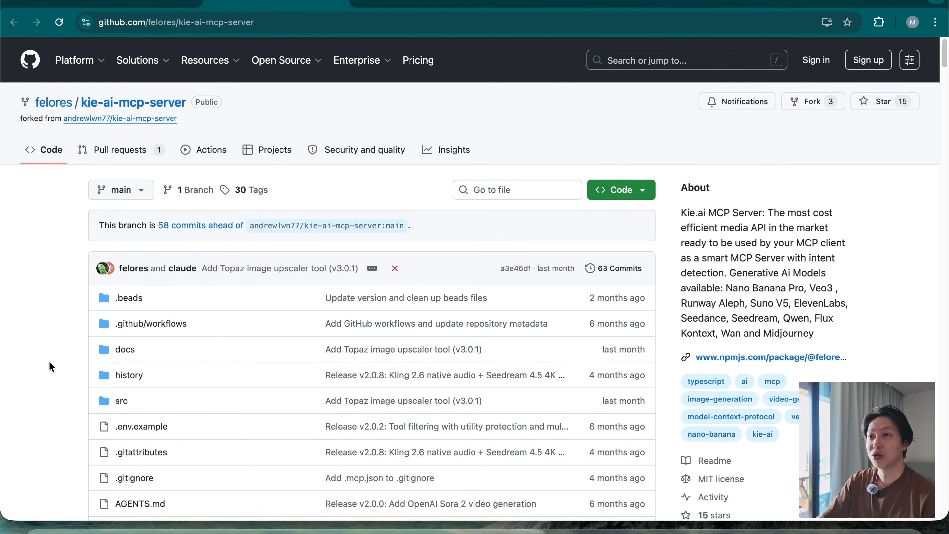
{"action": "scroll", "coordinate": [54, 437], "scroll_direction": "down", "scroll_amount": 15}
{"action": "scroll", "coordinate": [52, 447], "scroll_direction": "down", "scroll_amount": 3}
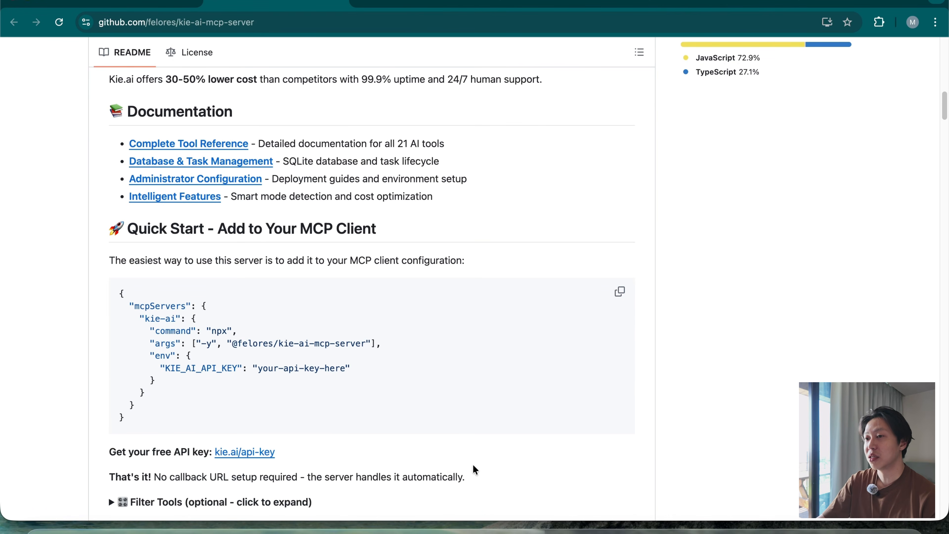
{"action": "scroll", "coordinate": [474, 468], "scroll_direction": "down", "scroll_amount": 8}
{"action": "scroll", "coordinate": [473, 467], "scroll_direction": "up", "scroll_amount": 20}
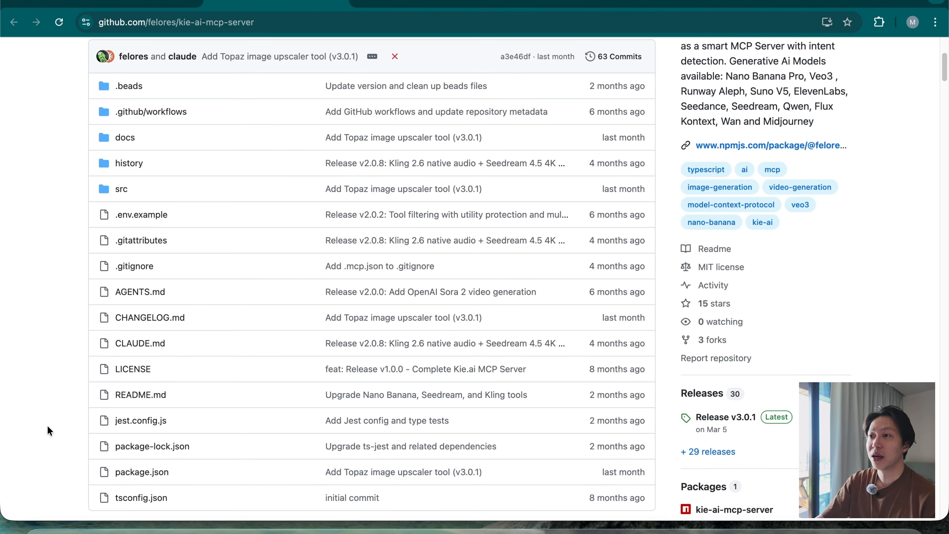
{"action": "scroll", "coordinate": [47, 425], "scroll_direction": "up", "scroll_amount": 5}
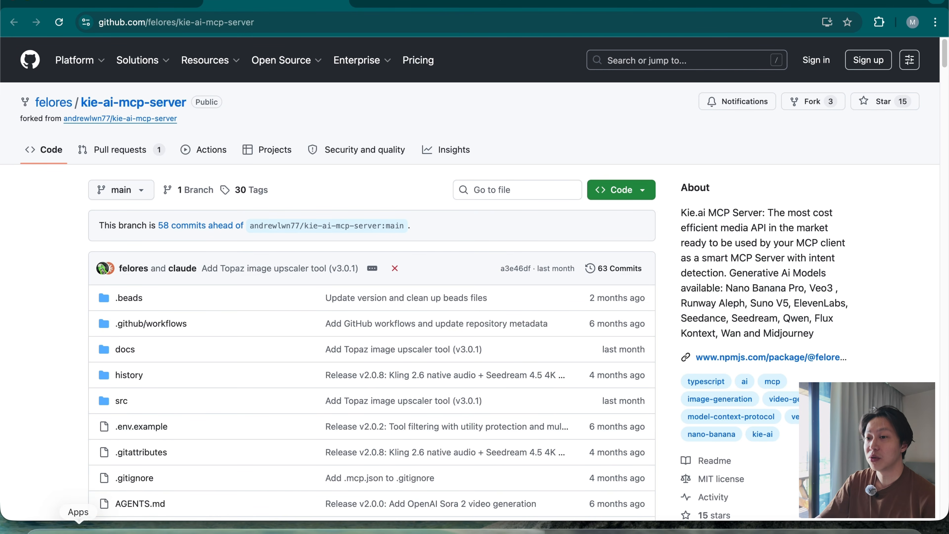
Step: Open Terminal, enlarge its window to about 131×37 characters and clear the screen
{"action": "left_click", "coordinate": [79, 532]}
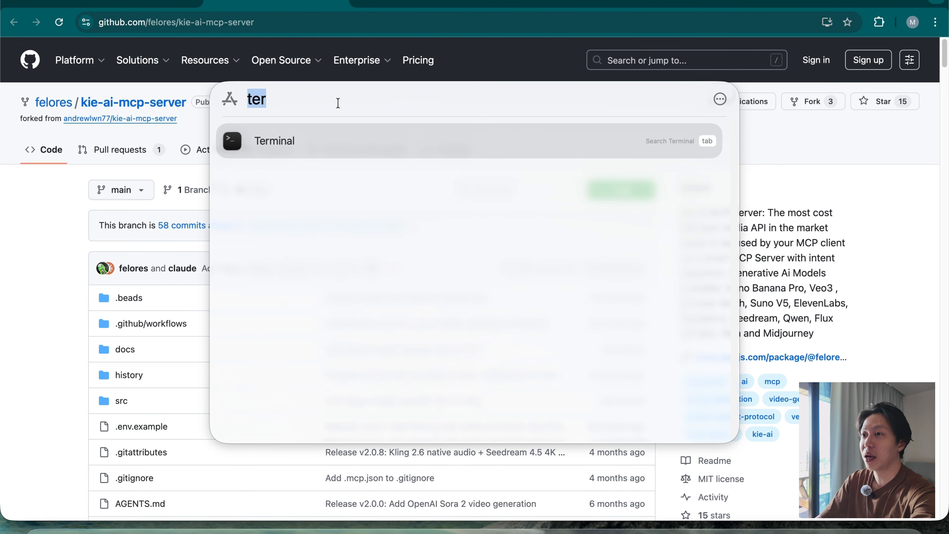
{"action": "type", "text": "ter"}
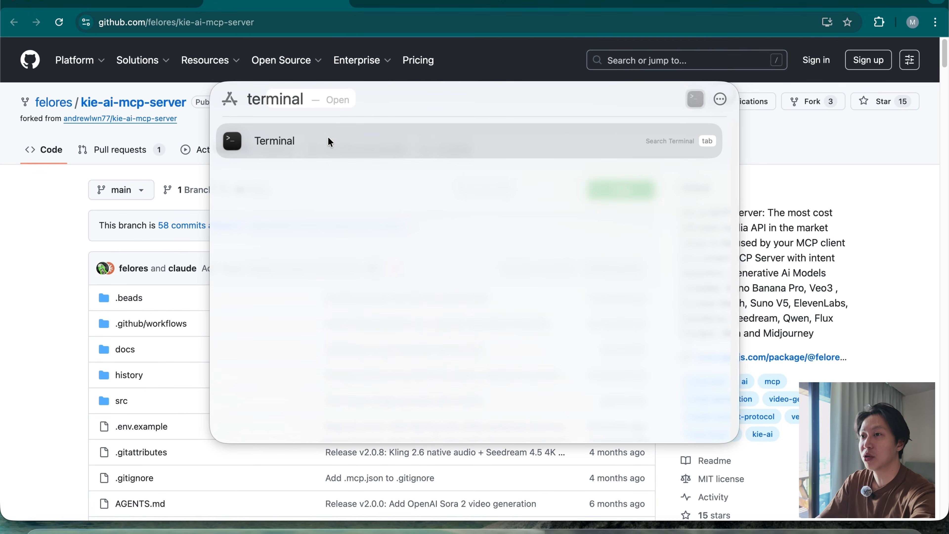
{"action": "left_click", "coordinate": [328, 144]}
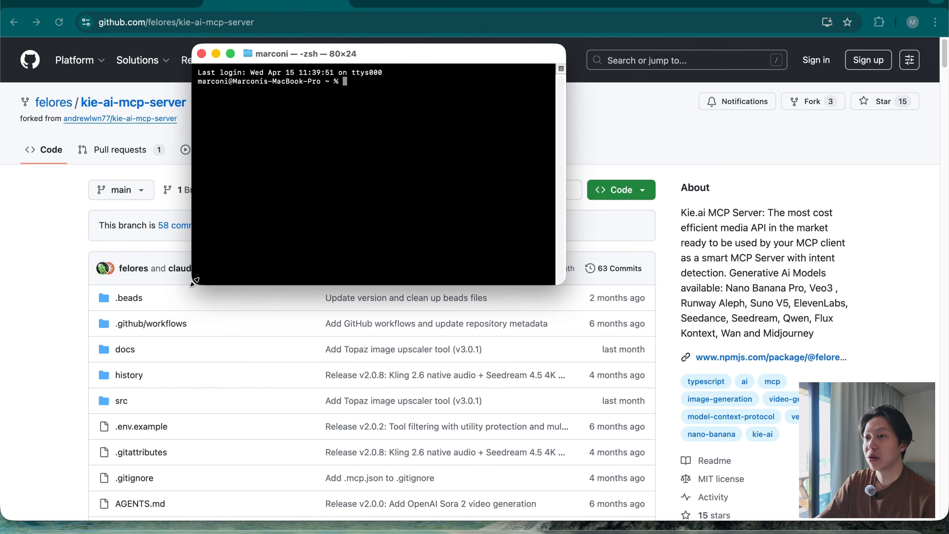
{"action": "left_click_drag", "start_coordinate": [195, 283], "coordinate": [102, 378]}
{"action": "left_click_drag", "start_coordinate": [560, 378], "coordinate": [696, 397]}
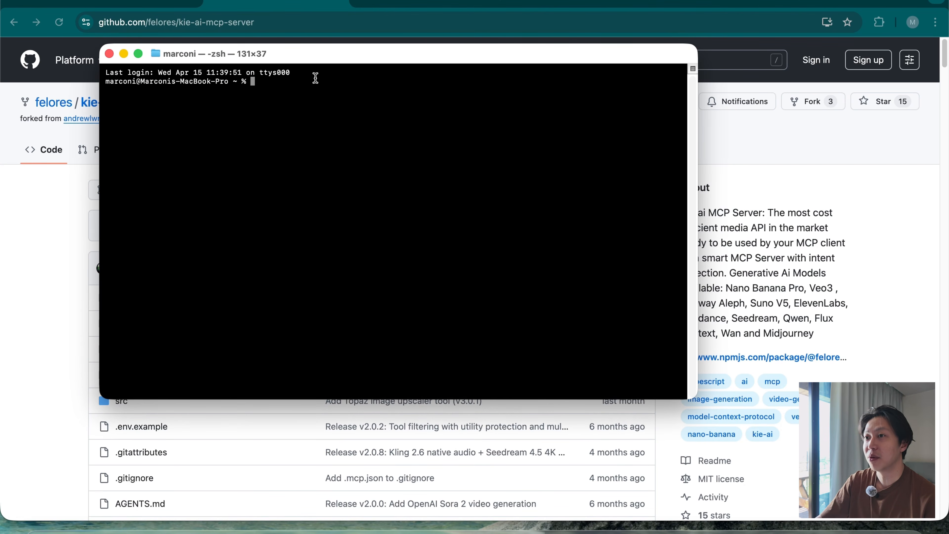
{"action": "key", "text": "ctrl+l"}
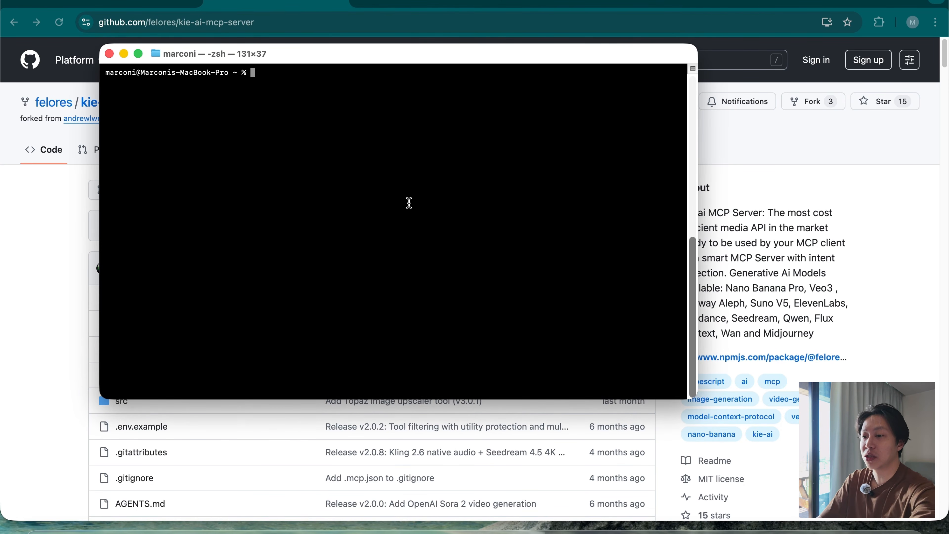
Step: Enter the shell command that writes the kie-ai MCP server configuration to claude_desktop_config.json and go to its API key placeholder
{"action": "type", "text": "mkdir -p \"$HOME/Library/Application Support/Claude\" && cat > \"$HOME/Library/Application Support/Claude/claude_desktop_config.json\" << 'EOF' {   \"mcpServers\": {     \"kie-ai\": {       \"command\": \"npx\",       \"args\": [\"-y\", \"@felores/kie-ai-mcp-server\"],       \"env\": {         \"KIE_AI_API_KEY\": \"YOUR_KIE_AI_API_KEY_HERE\"       }     }   } } EOF"}
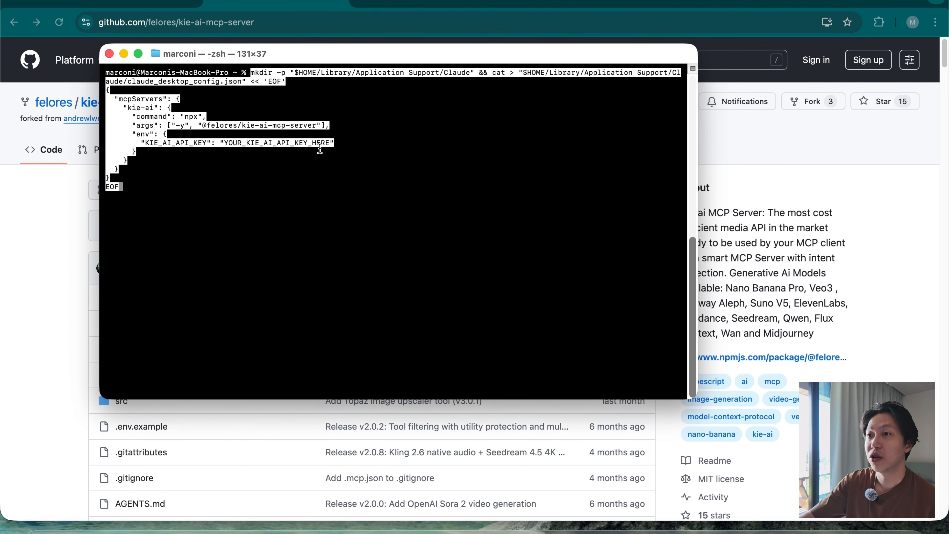
{"action": "key", "text": "Up"}
{"action": "key", "text": "Up"}
{"action": "key", "text": "Up"}
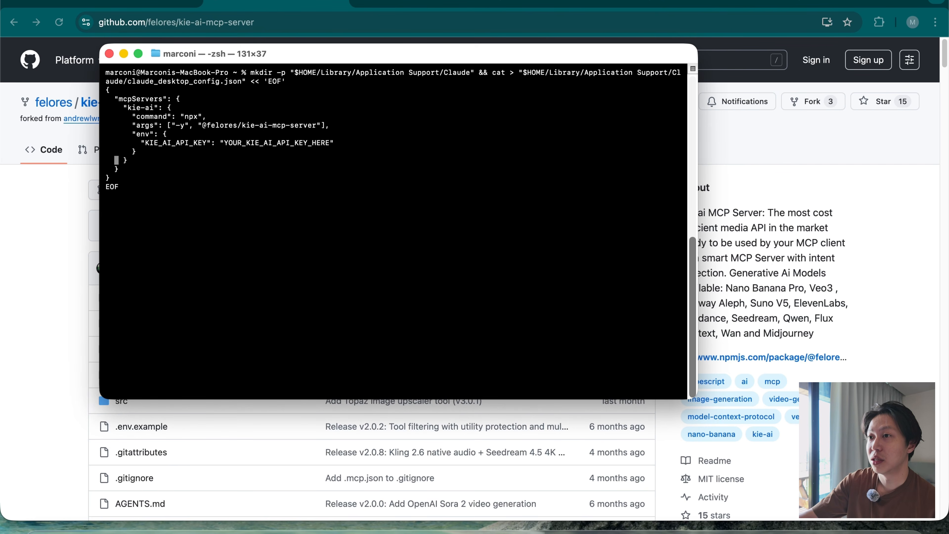
{"action": "key", "text": "Up"}
{"action": "key", "text": "Up"}
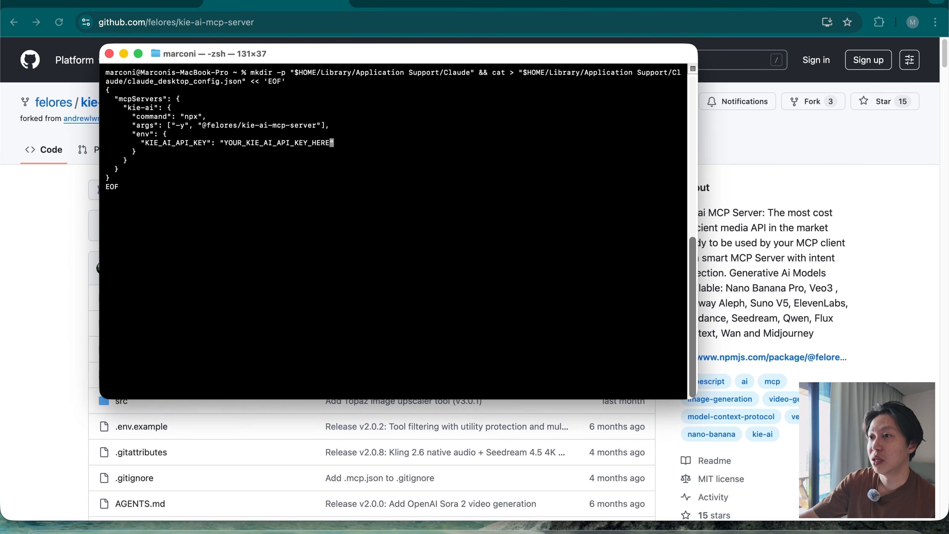
Step: Replace the YOUR_KIE_AI_API_KEY_HERE placeholder with the Kie.ai API key and run the command
{"action": "key", "text": "BackSpace"}
{"action": "key", "text": "BackSpace"}
{"action": "key", "text": "BackSpace"}
{"action": "key", "text": "BackSpace"}
{"action": "key", "text": "BackSpace"}
{"action": "key", "text": "BackSpace"}
{"action": "key", "text": "BackSpace"}
{"action": "key", "text": "BackSpace"}
{"action": "key", "text": "BackSpace"}
{"action": "key", "text": "BackSpace"}
{"action": "key", "text": "BackSpace"}
{"action": "key", "text": "BackSpace"}
{"action": "key", "text": "BackSpace"}
{"action": "key", "text": "BackSpace"}
{"action": "key", "text": "BackSpace"}
{"action": "key", "text": "BackSpace"}
{"action": "key", "text": "BackSpace"}
{"action": "key", "text": "BackSpace"}
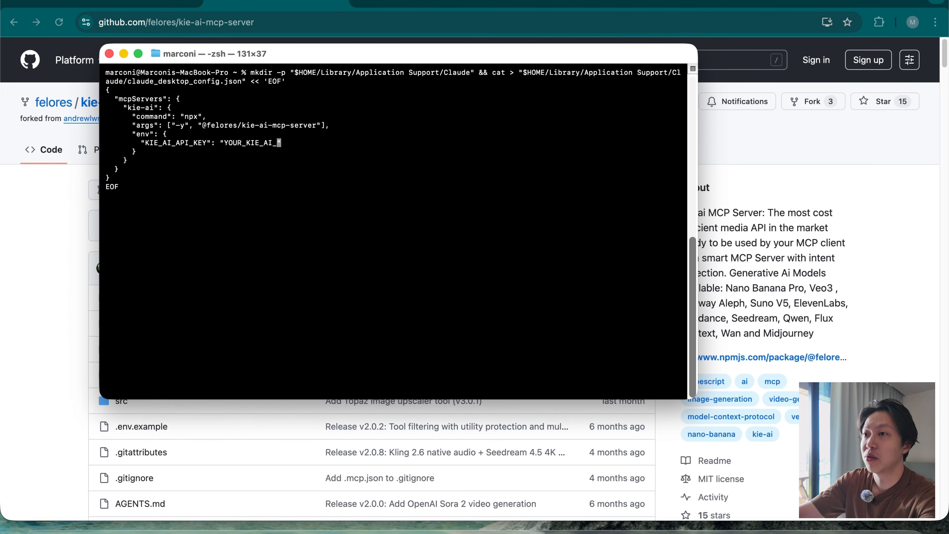
{"action": "key", "text": "BackSpace"}
{"action": "key", "text": "BackSpace"}
{"action": "key", "text": "BackSpace"}
{"action": "key", "text": "BackSpace"}
{"action": "key", "text": "BackSpace"}
{"action": "key", "text": "BackSpace"}
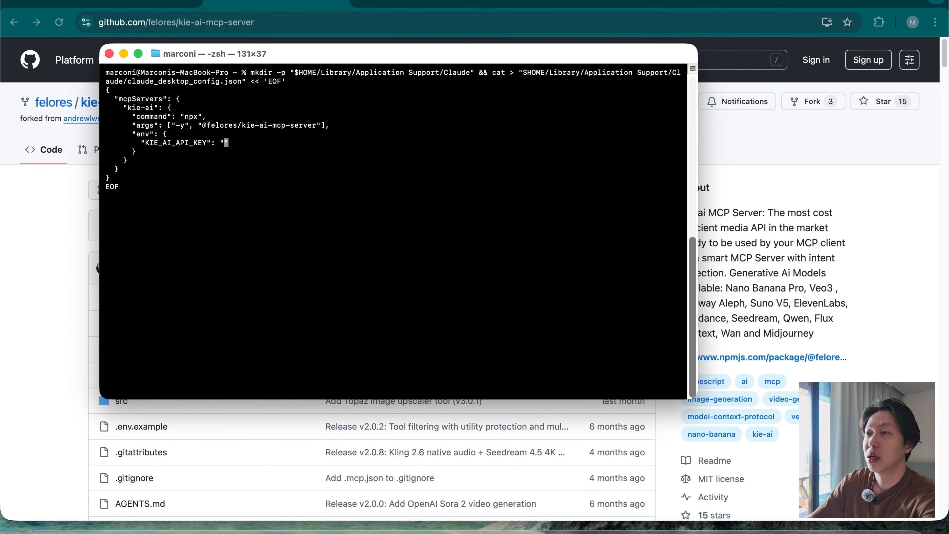
{"action": "key", "text": "super+v"}
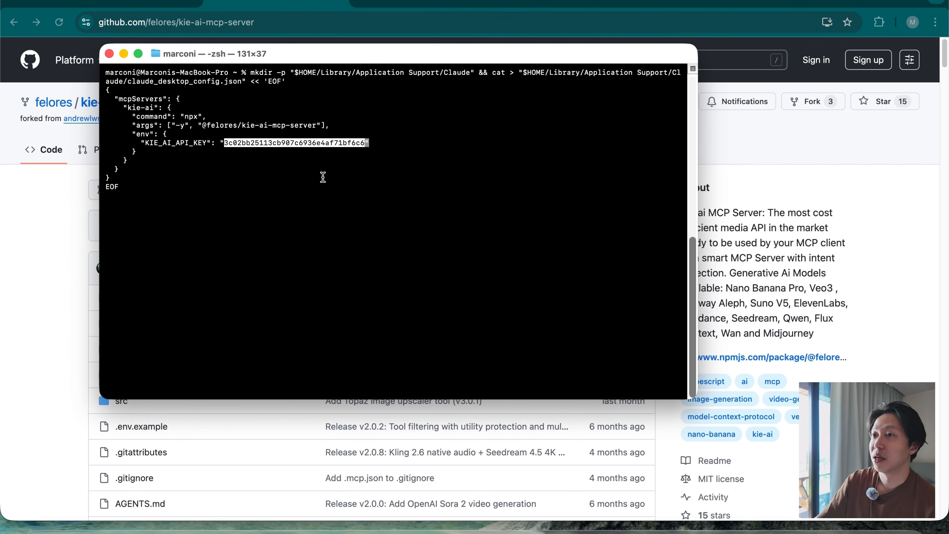
{"action": "key", "text": "Return"}
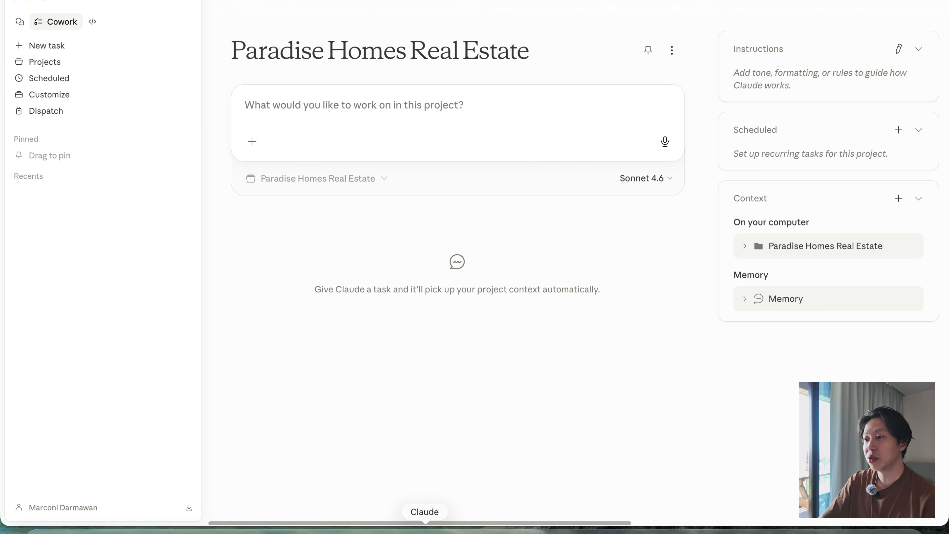
Step: Switch to Claude, quit and relaunch it, and reopen the Paradise Homes Real Estate project
{"action": "right_click", "coordinate": [425, 529]}
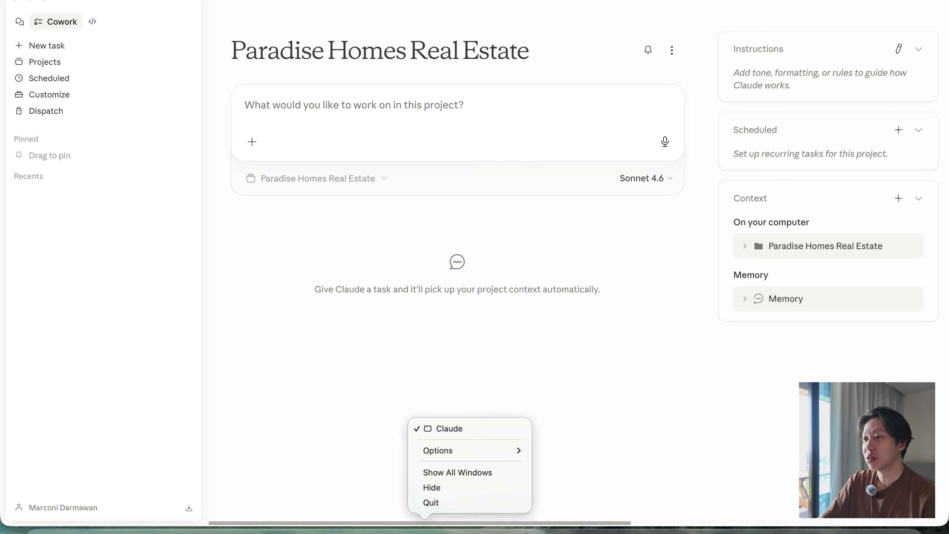
{"action": "left_click", "coordinate": [463, 504]}
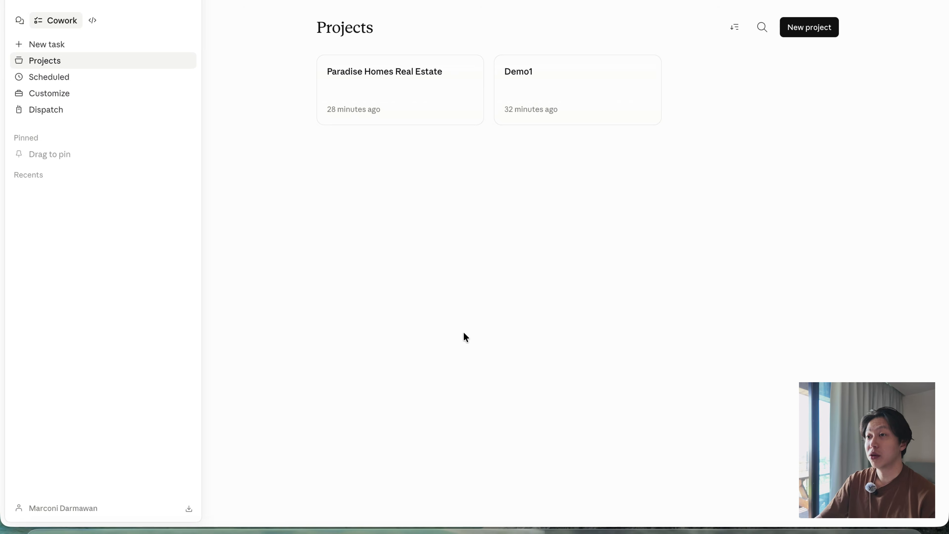
{"action": "left_click", "coordinate": [414, 102]}
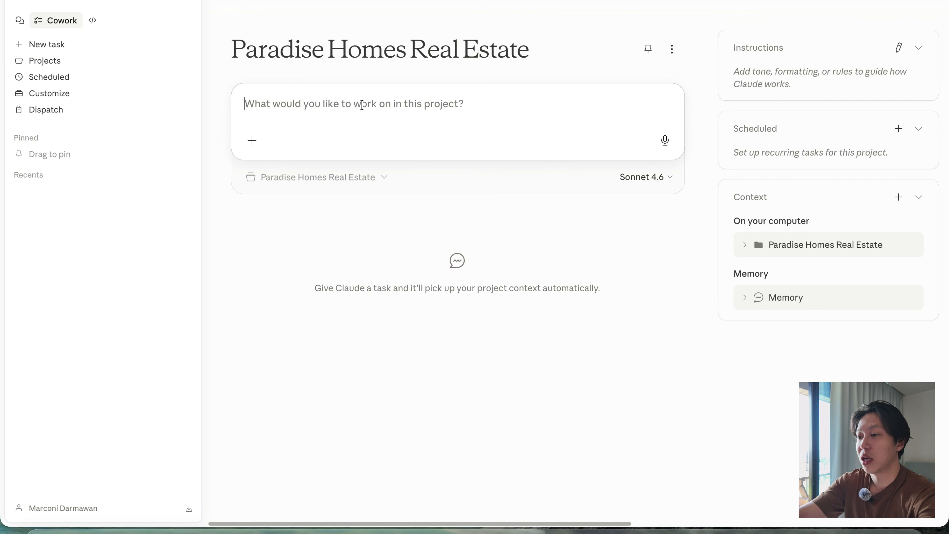
Step: Send the project prompt "can you check your connection/capabilities with kie.ai mcp?"
{"action": "type", "text": "can you check "}
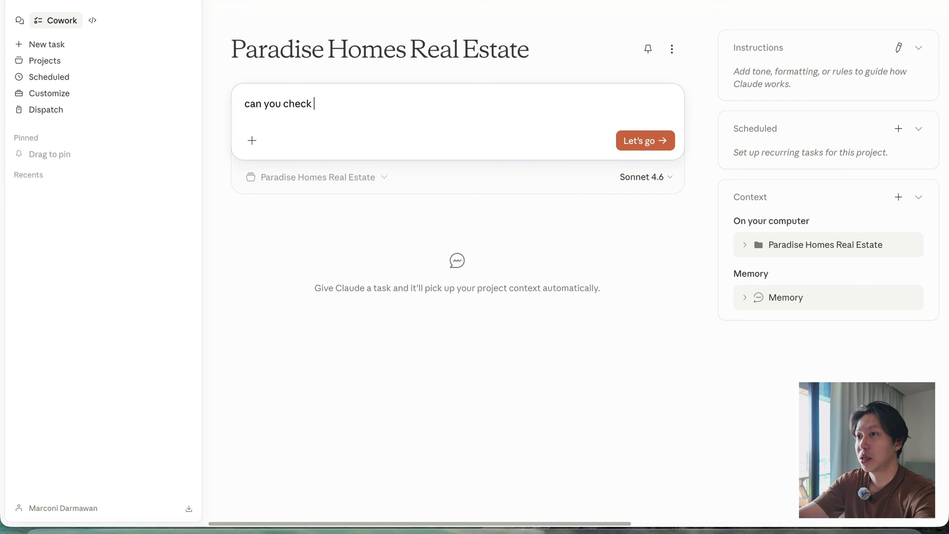
{"action": "type", "text": "your connection"}
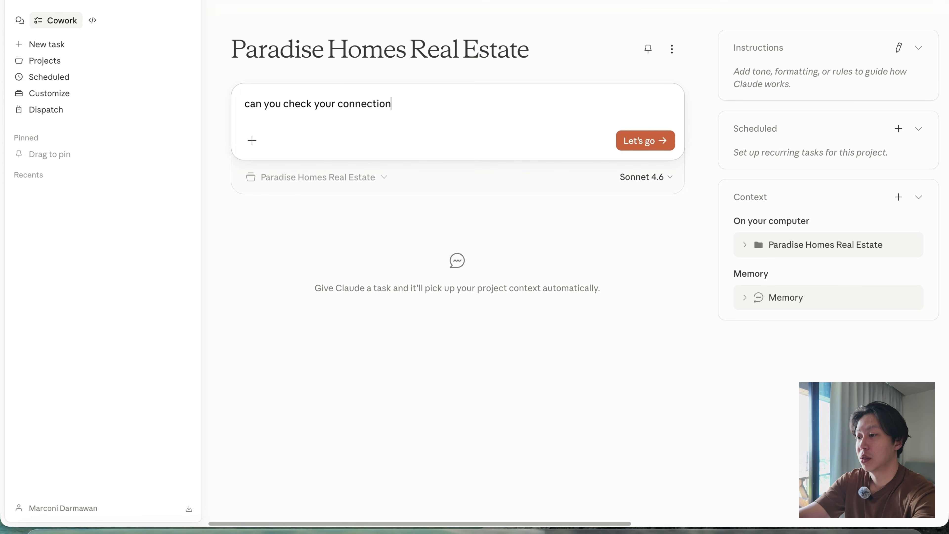
{"action": "type", "text": "/capabiliti"}
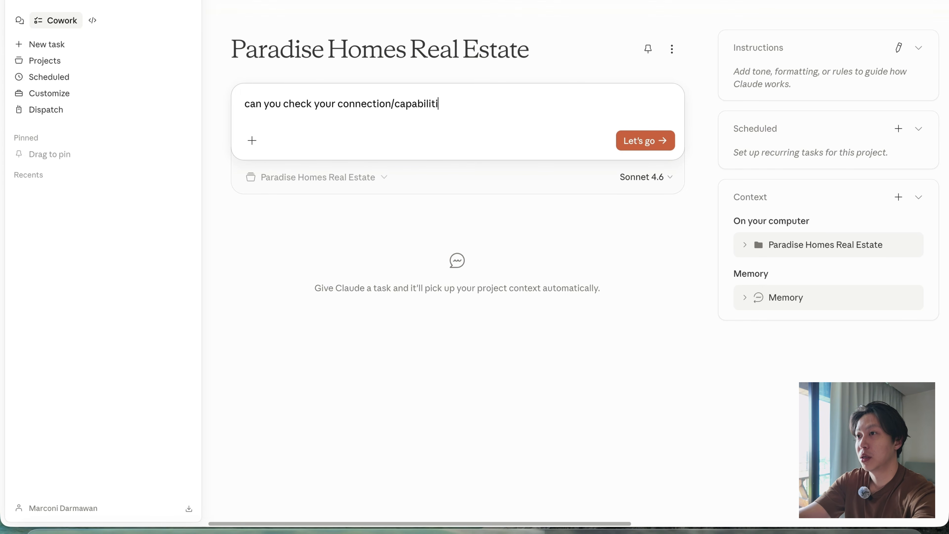
{"action": "type", "text": "es with kie.ai"}
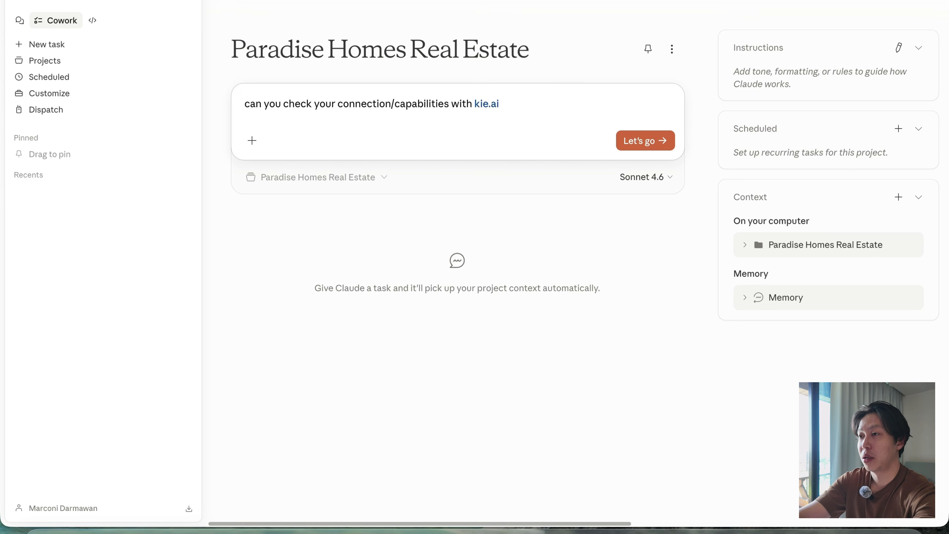
{"action": "type", "text": " mcp?"}
{"action": "key", "text": "Return"}
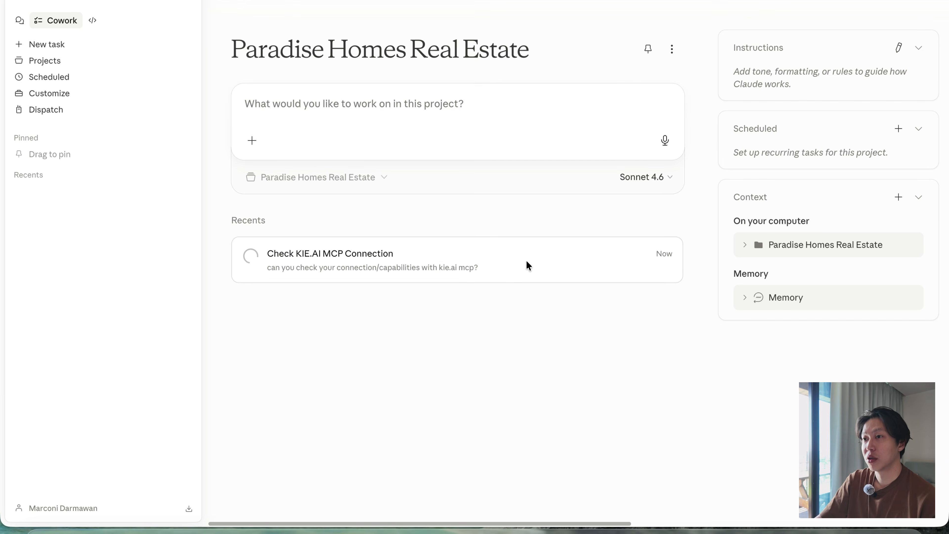
Step: Open the Check KIE.AI MCP Connection task and allow the kie-ai list_tasks tool for this task
{"action": "left_click", "coordinate": [526, 265]}
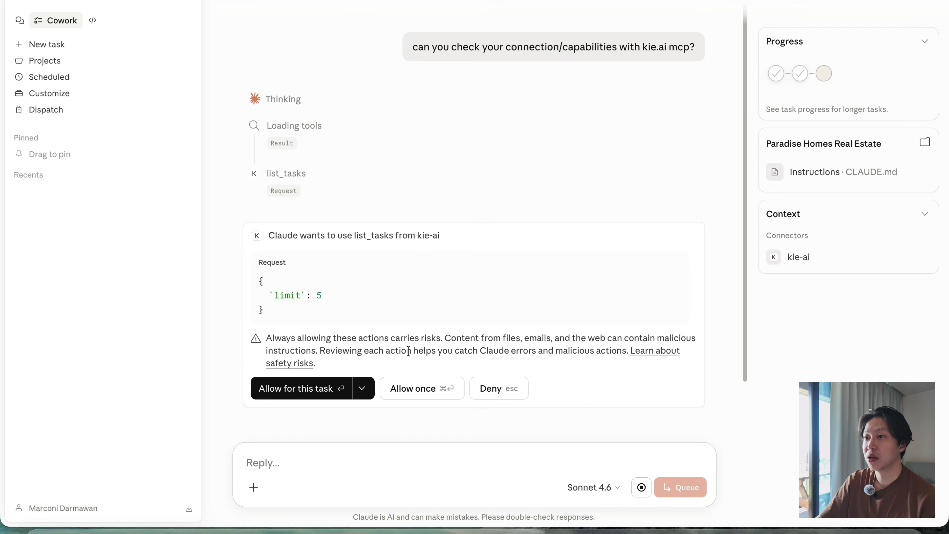
{"action": "scroll", "coordinate": [464, 269], "scroll_direction": "up", "scroll_amount": 3}
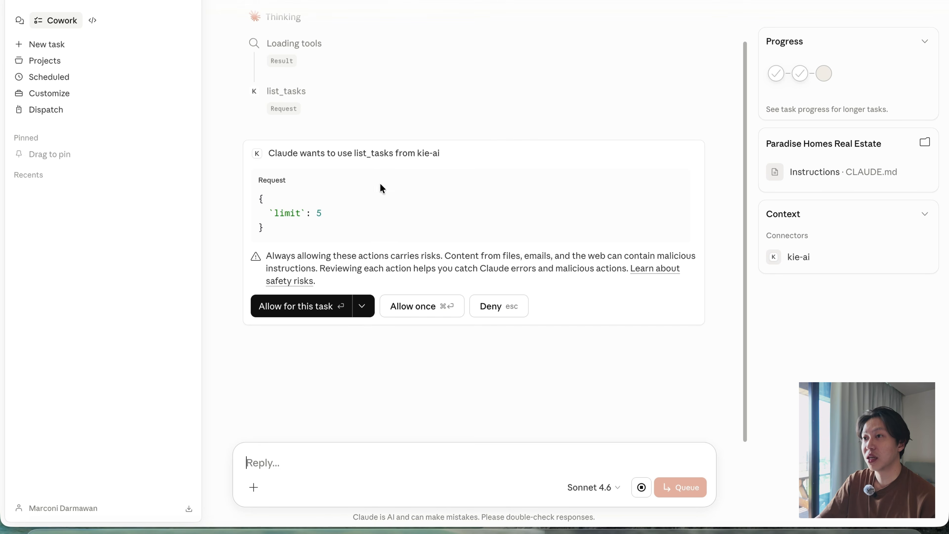
{"action": "left_click", "coordinate": [293, 312]}
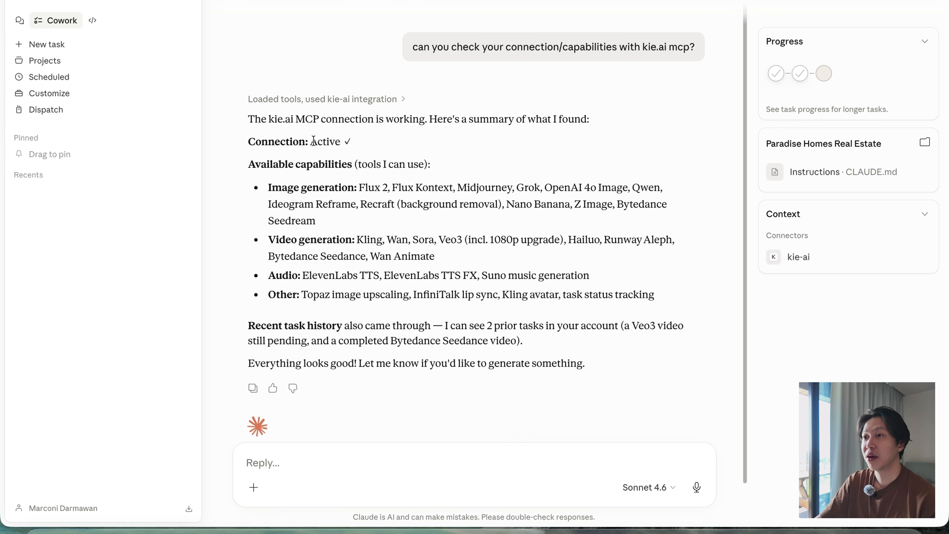
Step: Review the reply's connection status and its image, video and audio generation capabilities
{"action": "left_click_drag", "start_coordinate": [308, 143], "coordinate": [342, 144]}
{"action": "left_click", "coordinate": [348, 190]}
{"action": "left_click_drag", "start_coordinate": [335, 189], "coordinate": [342, 189]}
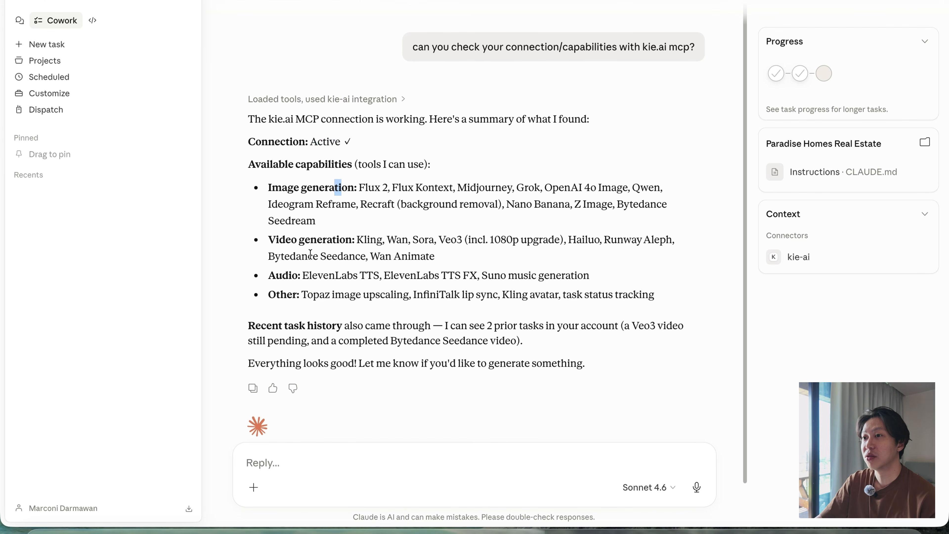
{"action": "left_click_drag", "start_coordinate": [305, 242], "coordinate": [319, 256]}
{"action": "left_click", "coordinate": [316, 289]}
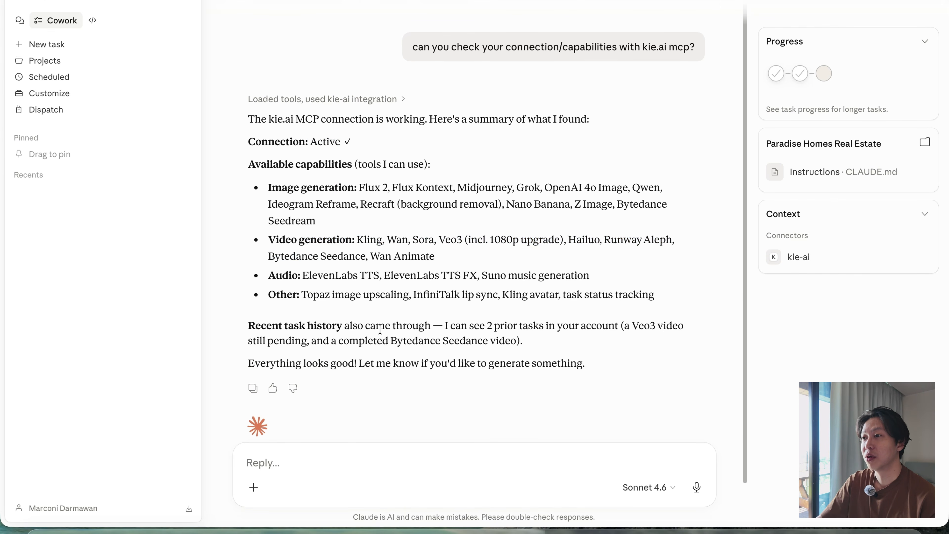
{"action": "scroll", "coordinate": [380, 329], "scroll_direction": "down", "scroll_amount": 2}
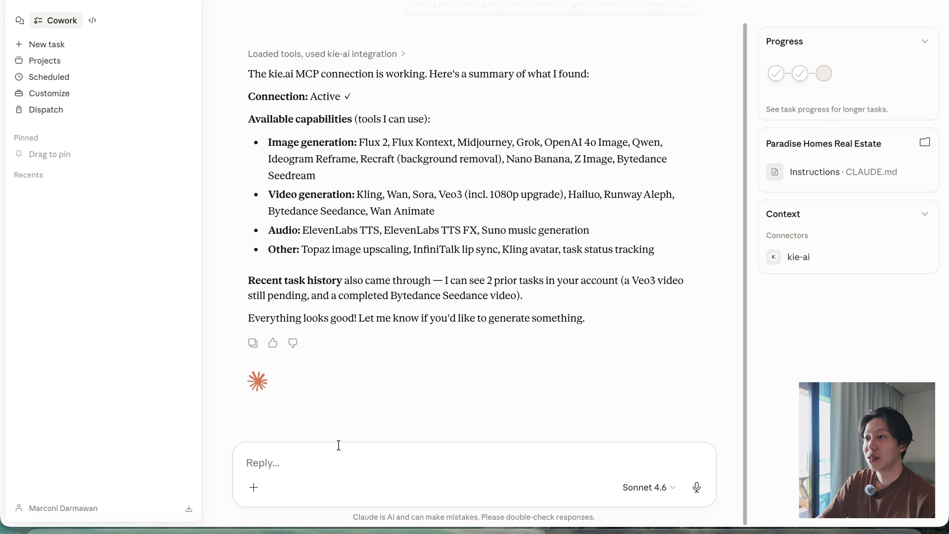
Step: Open the skills management page from the task's reply box
{"action": "left_click", "coordinate": [253, 487]}
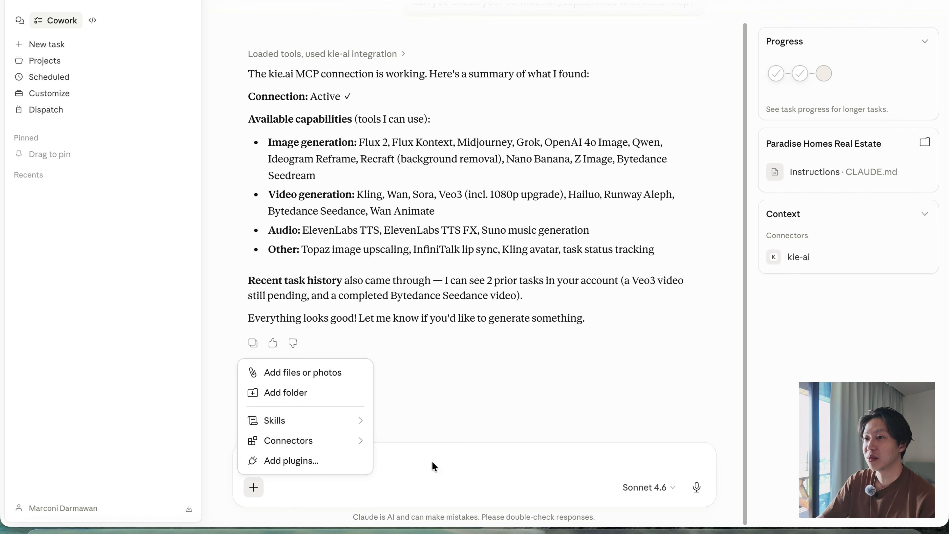
{"action": "left_click", "coordinate": [250, 492]}
{"action": "left_click", "coordinate": [253, 490]}
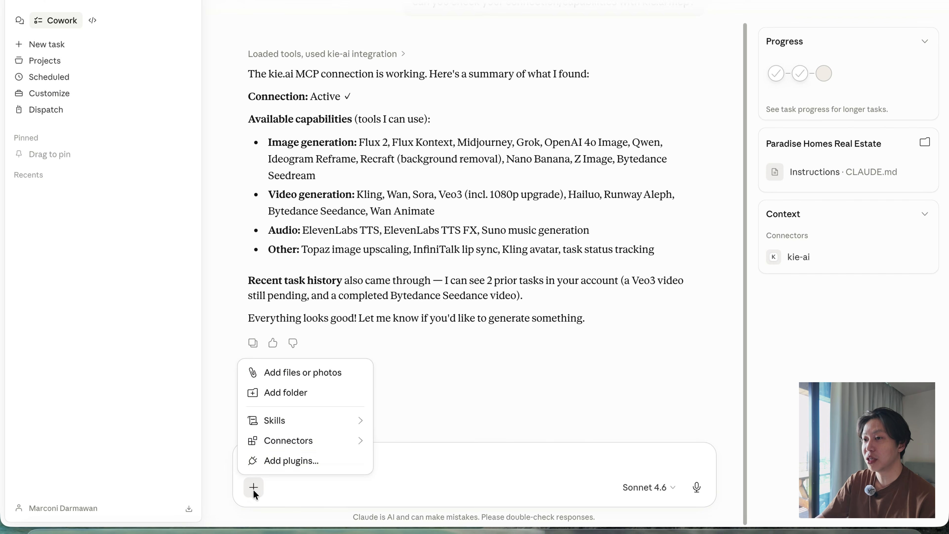
{"action": "mouse_move", "coordinate": [299, 439]}
{"action": "mouse_move", "coordinate": [305, 422]}
{"action": "left_click", "coordinate": [440, 403]}
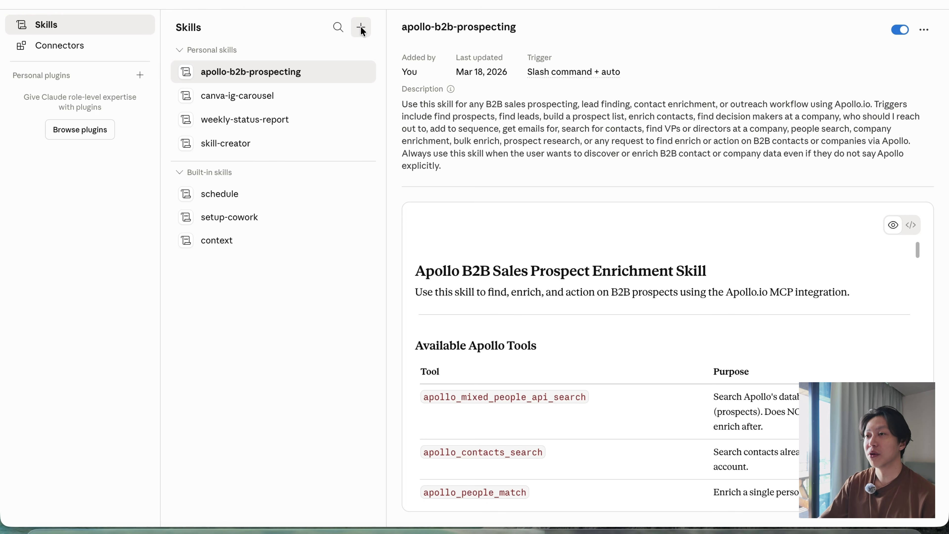
Step: Upload the Blotato, kie and real-estate skill files as new personal skills
{"action": "left_click", "coordinate": [362, 30]}
{"action": "mouse_move", "coordinate": [372, 75]}
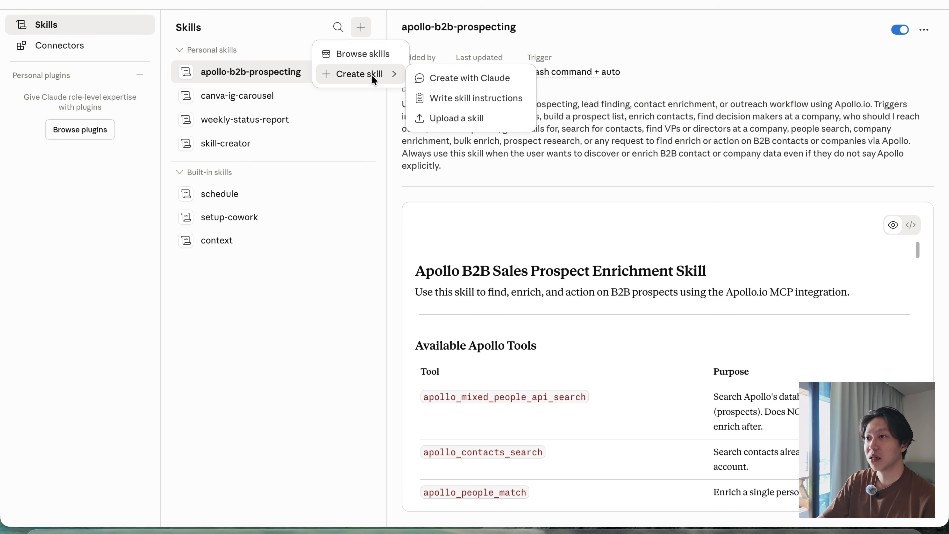
{"action": "left_click", "coordinate": [469, 119]}
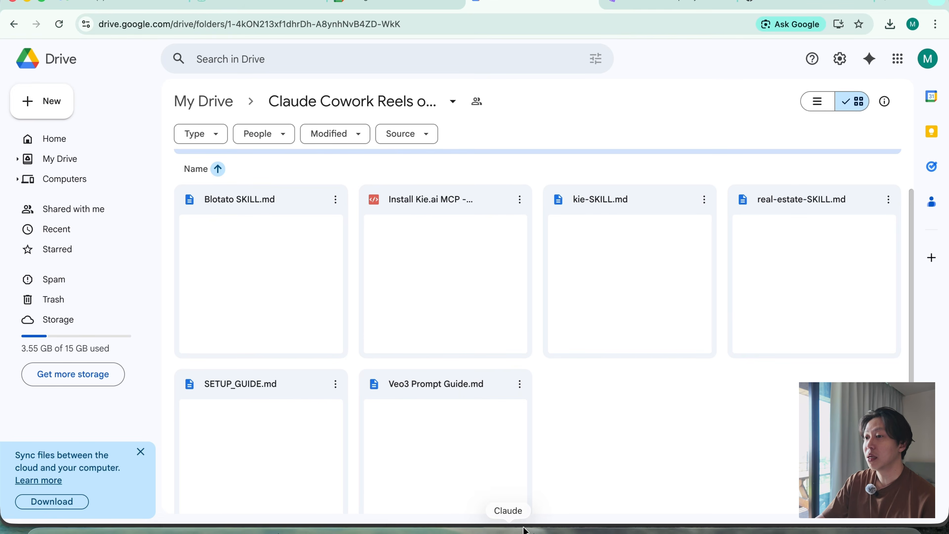
{"action": "left_click", "coordinate": [507, 529]}
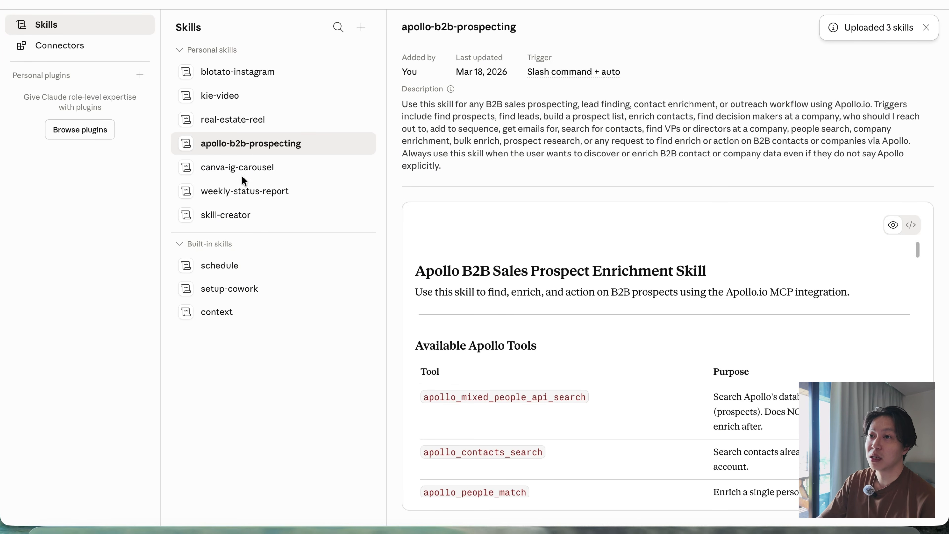
Step: Review the descriptions and instructions of the kie-video, blotato-instagram and real-estate-reel skills
{"action": "left_click", "coordinate": [243, 97]}
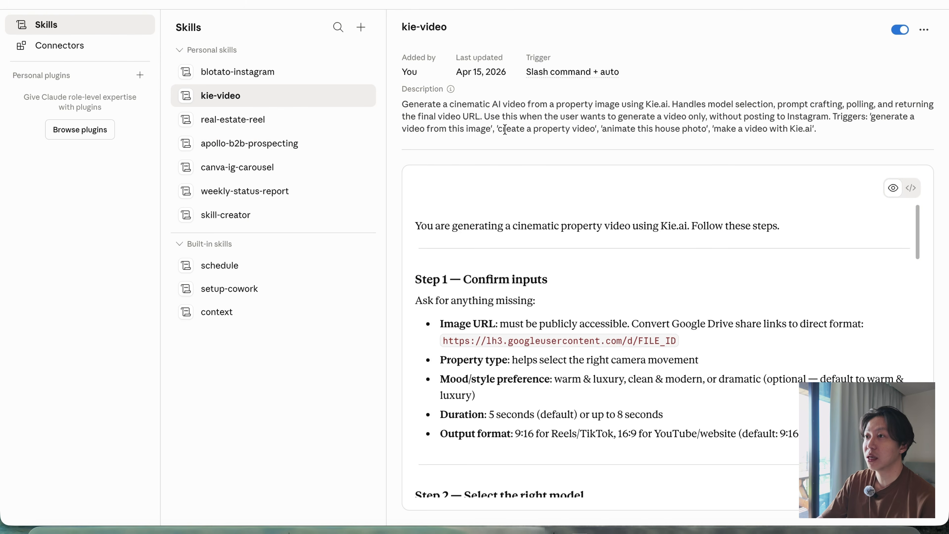
{"action": "scroll", "coordinate": [591, 327], "scroll_direction": "down", "scroll_amount": 6}
{"action": "scroll", "coordinate": [609, 340], "scroll_direction": "up", "scroll_amount": 6}
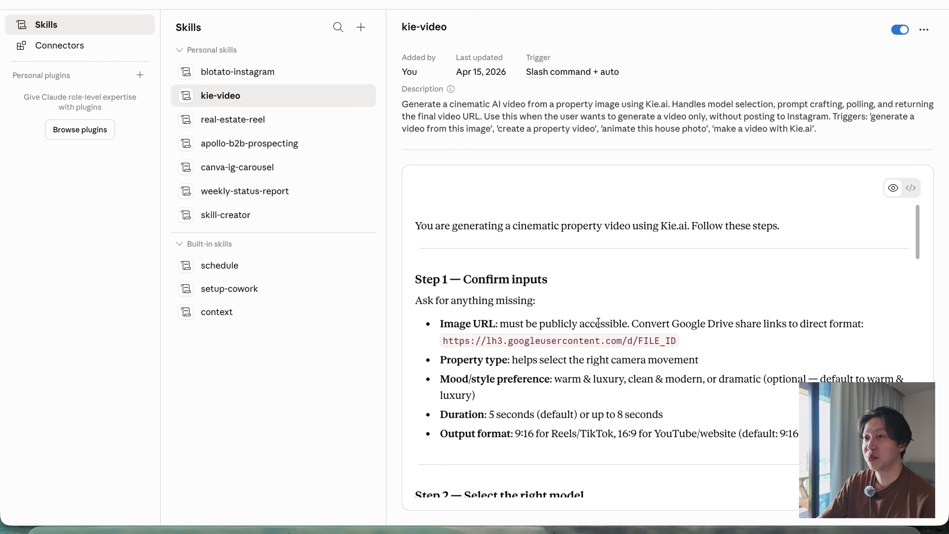
{"action": "left_click", "coordinate": [261, 77]}
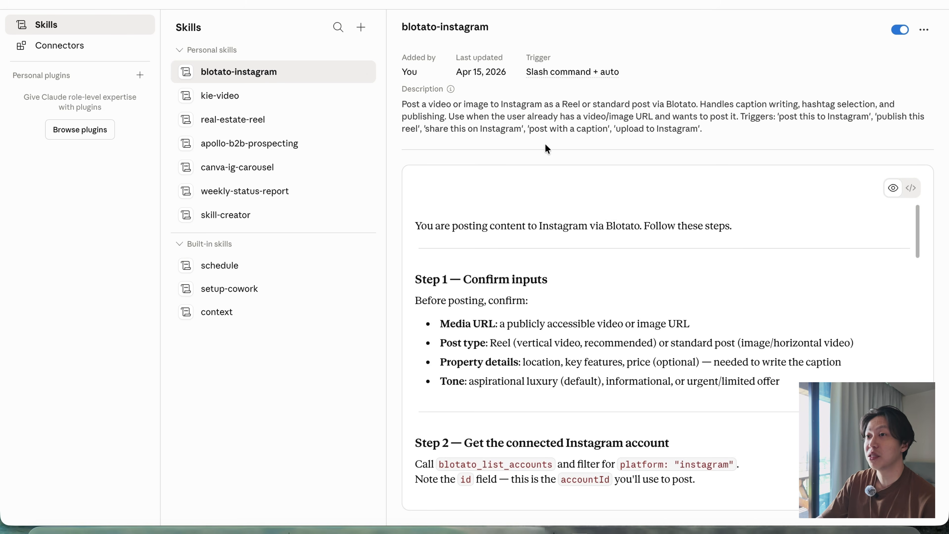
{"action": "left_click", "coordinate": [272, 126]}
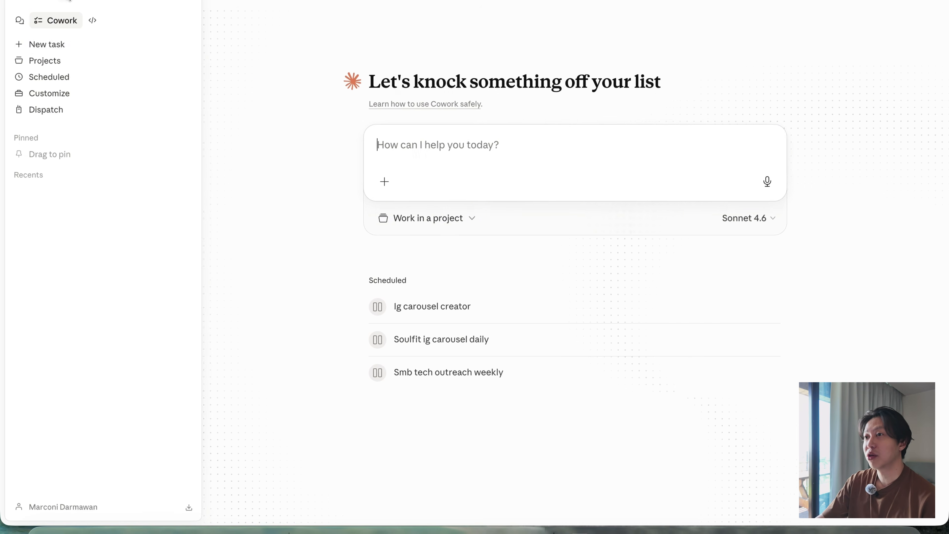
Step: In the Paradise Homes Real Estate project, draft a prompt to create and post a golden-hour Instagram reel from Beach House 1 in "Image Database Folder AWM"
{"action": "left_click", "coordinate": [89, 56]}
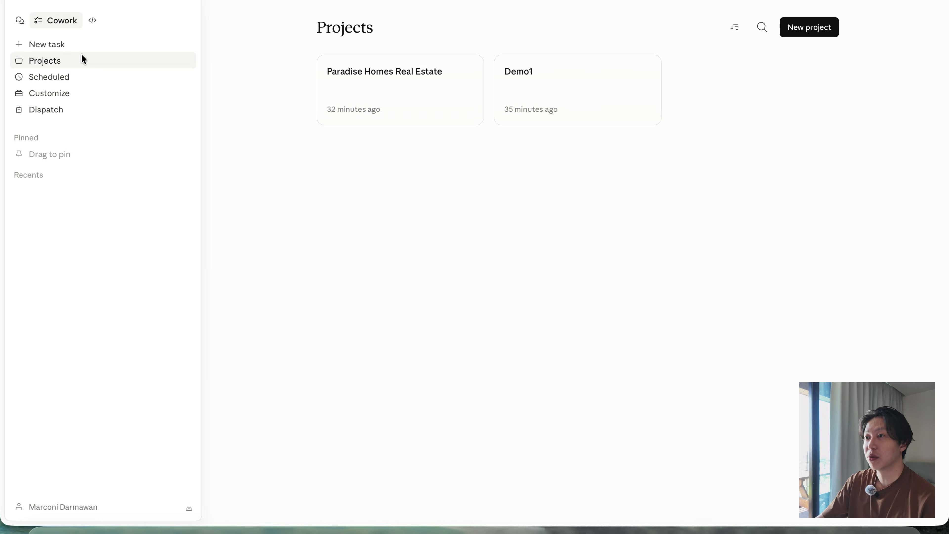
{"action": "left_click", "coordinate": [398, 105]}
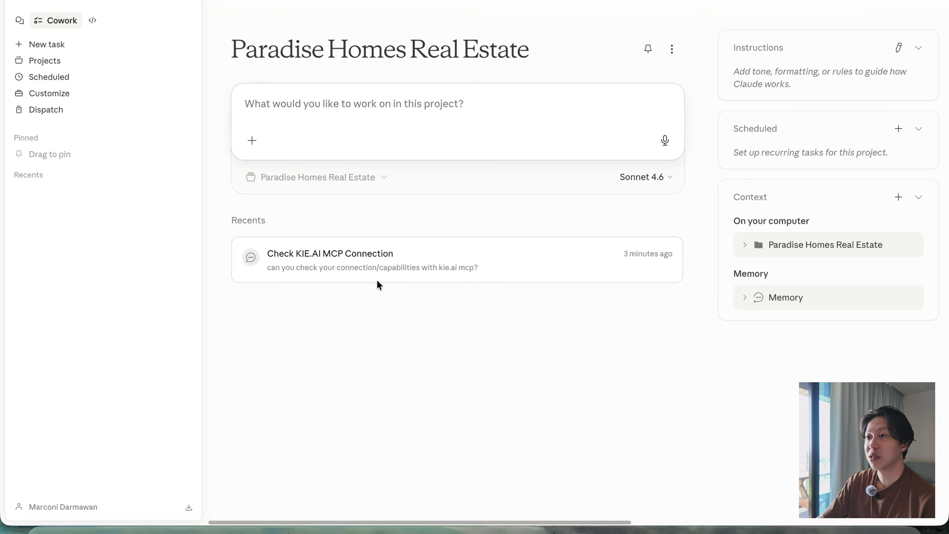
{"action": "type", "text": "Create an Instagram reel based on Beach House 1 in the \"Image Database Folder AWM\" It’s a brand new beachfront villa in Baja California, Mexico — ocean access, modern construction, luxury feel. Golden hour vibe. Post it to Instagram."}
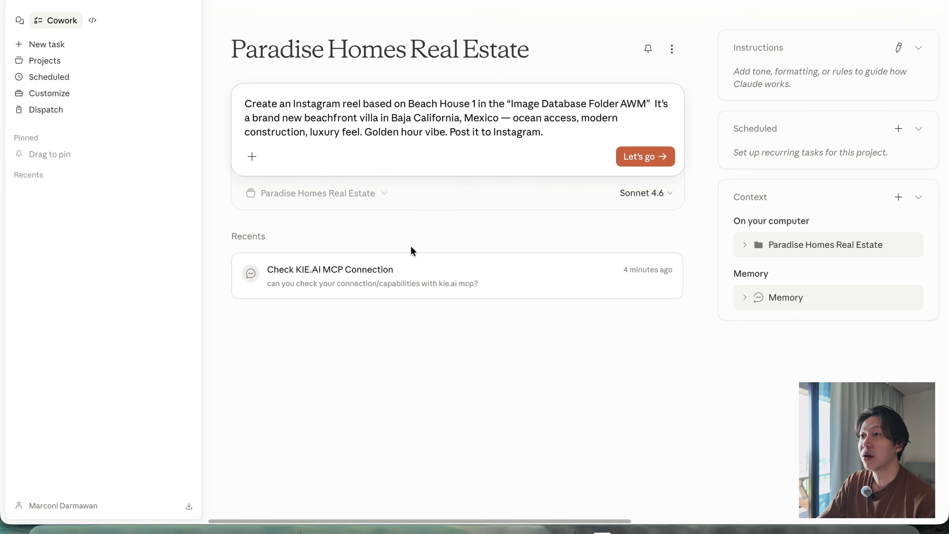
Step: Switch to Google Drive and preview the Beach House 1.jpg and Beach House 3.jpeg images in the Image Database Folder AWM
{"action": "key", "text": "super+Tab"}
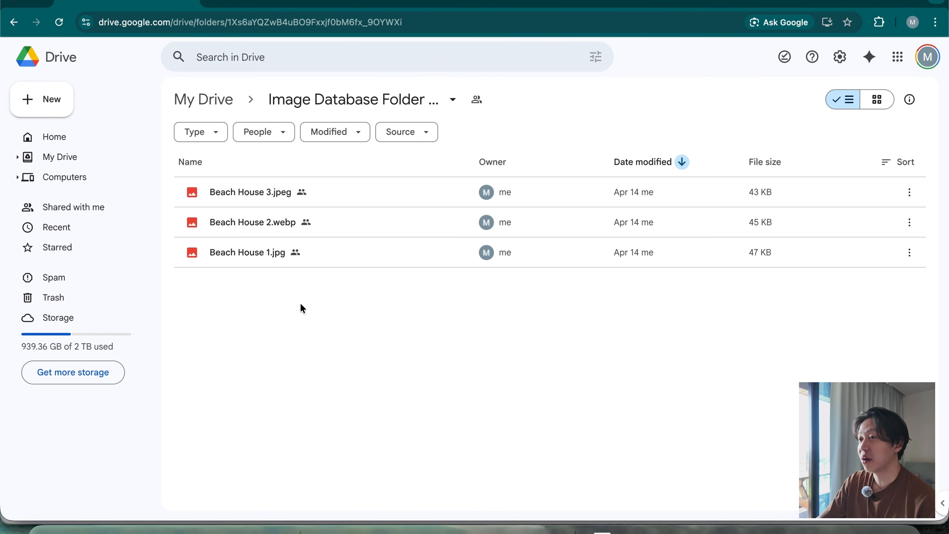
{"action": "double_click", "coordinate": [256, 257]}
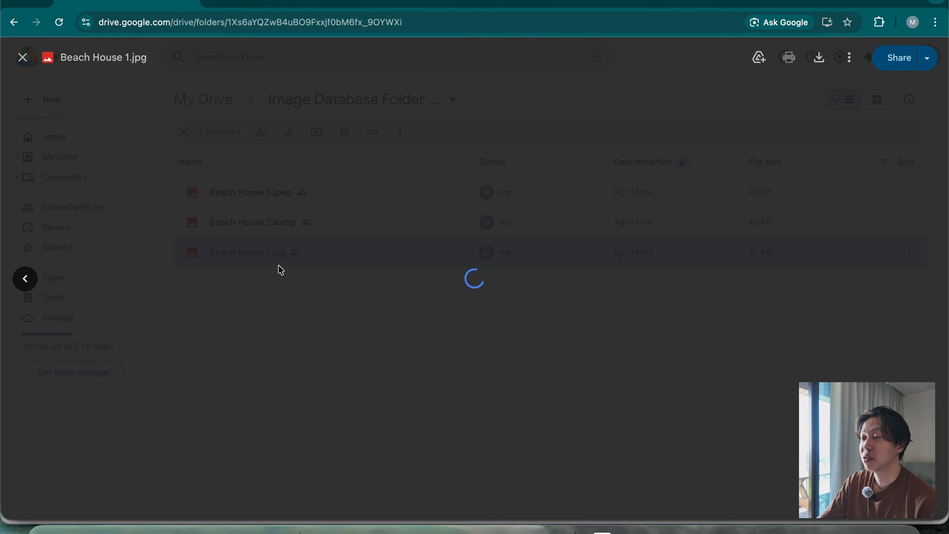
{"action": "key", "text": "Escape"}
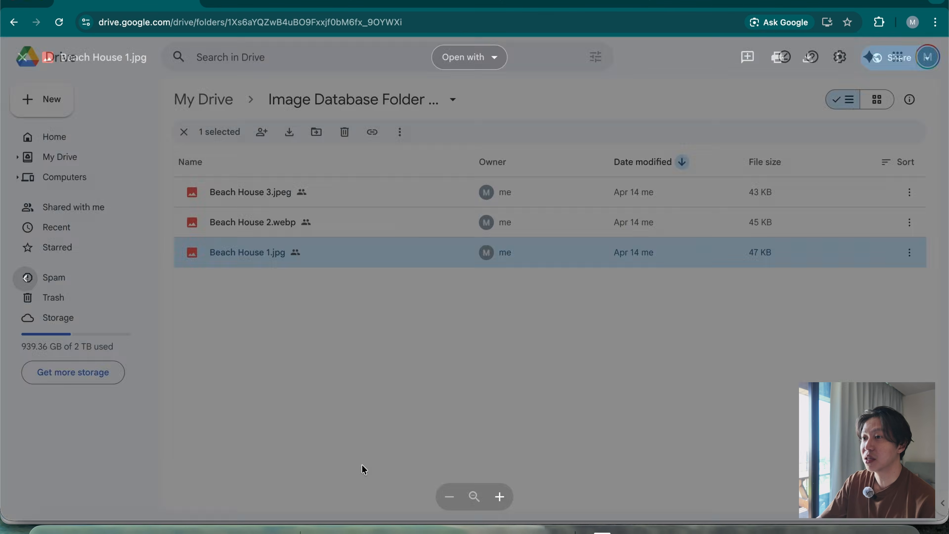
{"action": "double_click", "coordinate": [258, 194]}
{"action": "key", "text": "Escape"}
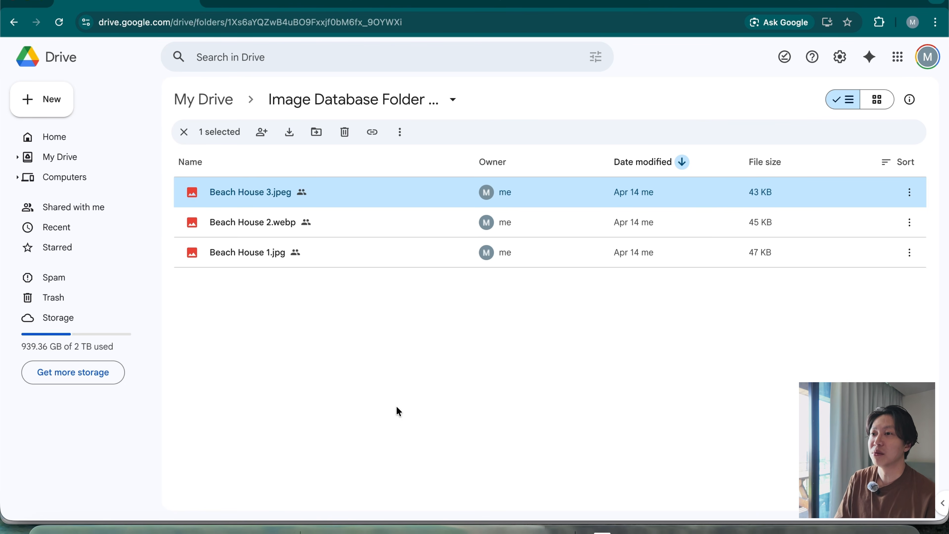
Step: Back in the Claude project, submit the drafted Beach House 1 reel prompt and open the task it starts
{"action": "left_click", "coordinate": [568, 528]}
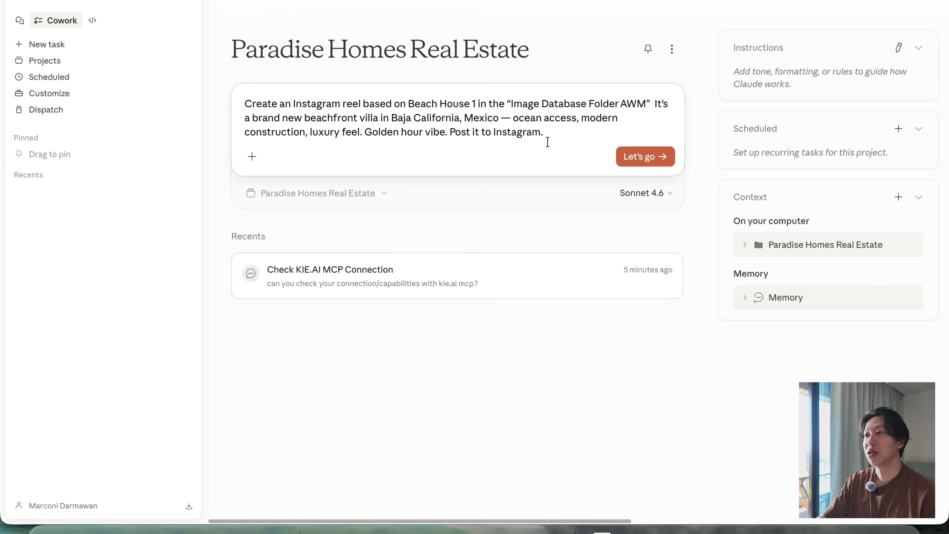
{"action": "left_click", "coordinate": [646, 156]}
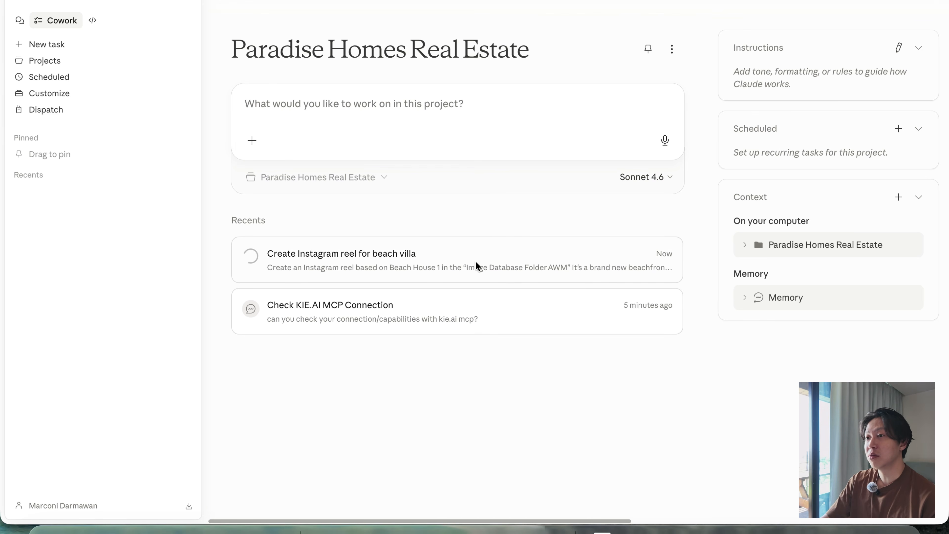
{"action": "left_click", "coordinate": [491, 261]}
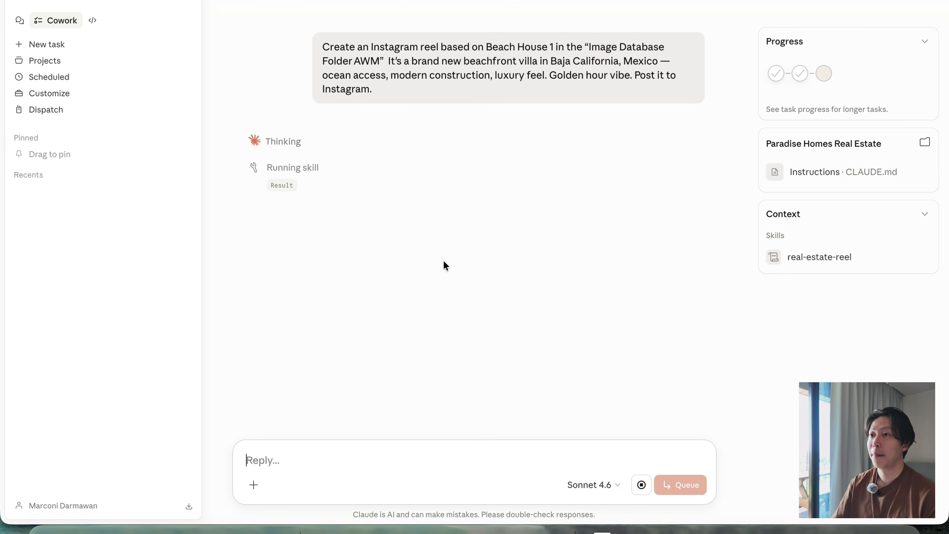
{"action": "left_click", "coordinate": [301, 371]}
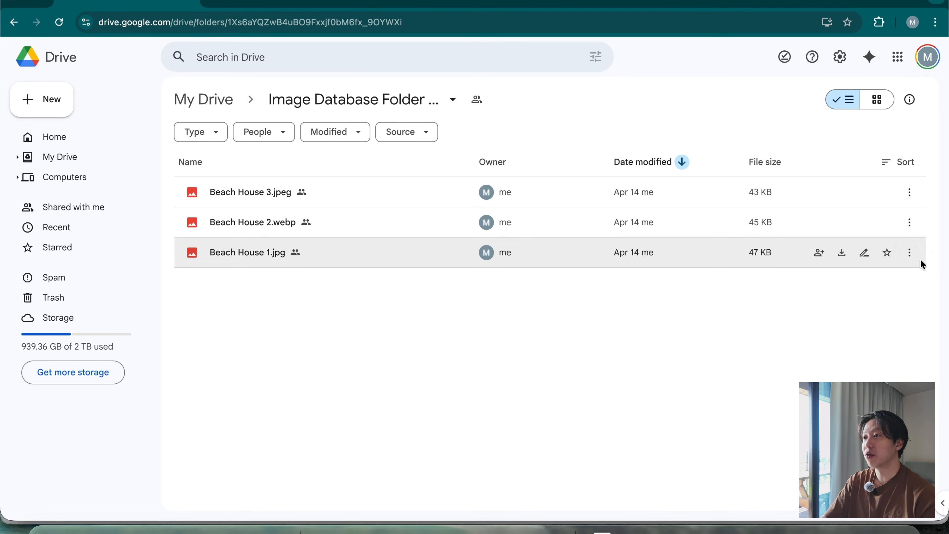
Step: Check the file options of Beach House 1.jpg in Drive, and in the Claude task allow kie-ai's veo3_generate_video for this task
{"action": "left_click", "coordinate": [909, 253]}
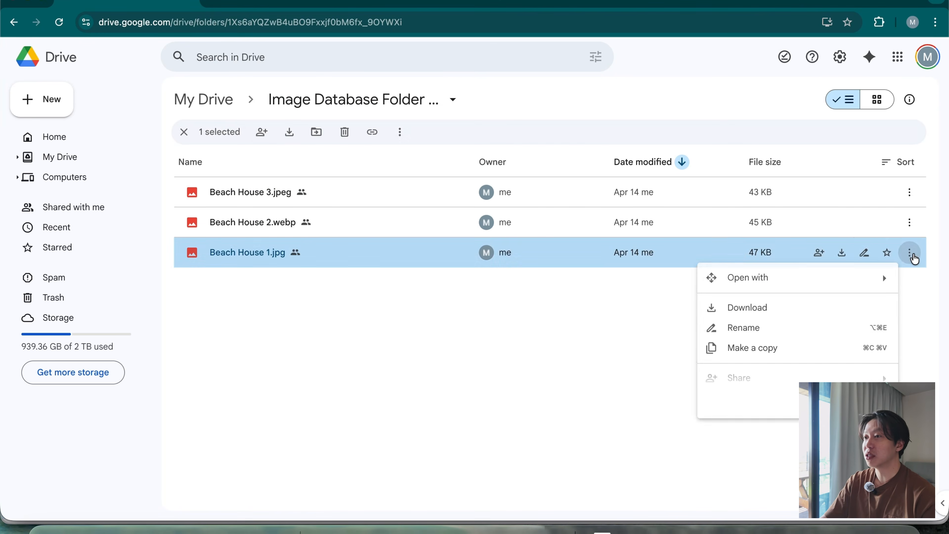
{"action": "left_click", "coordinate": [500, 386]}
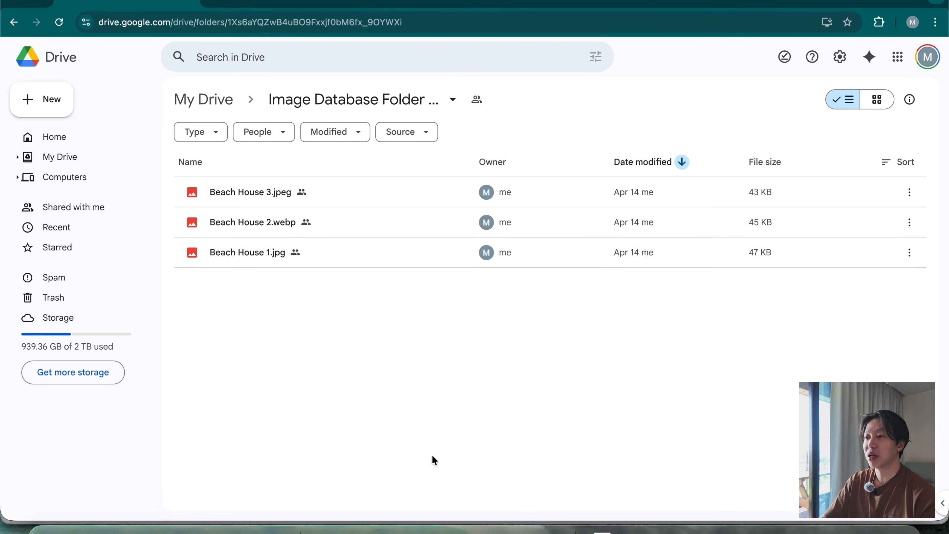
{"action": "left_click", "coordinate": [562, 529]}
{"action": "scroll", "coordinate": [422, 400], "scroll_direction": "down", "scroll_amount": 10}
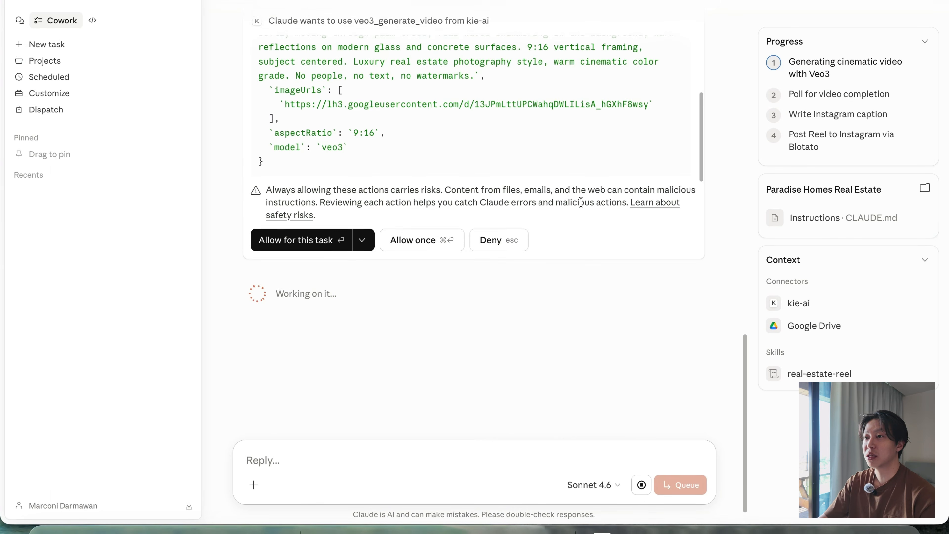
{"action": "key", "text": "Return"}
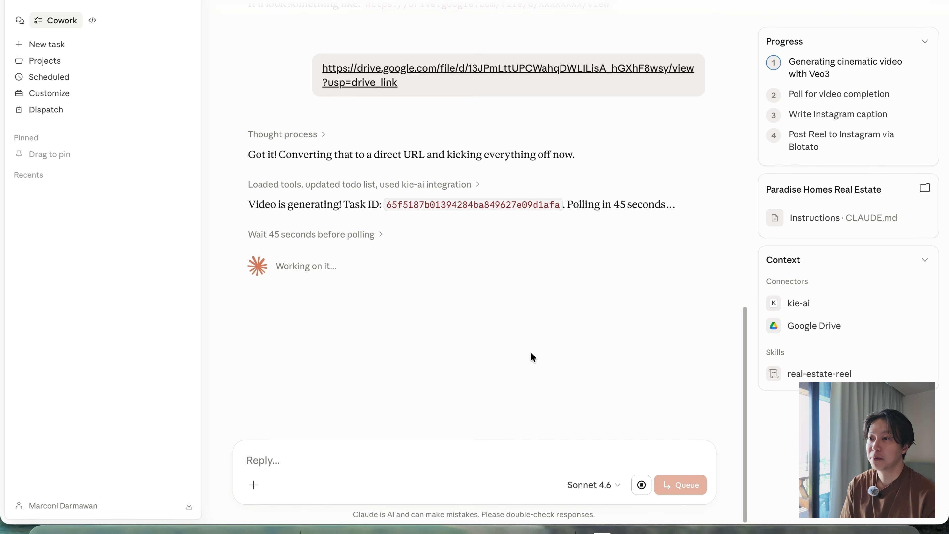
Step: Allow the pending tool requests for this task, including Blotato's list accounts and create post, to publish the reel on Instagram
{"action": "left_click", "coordinate": [304, 260]}
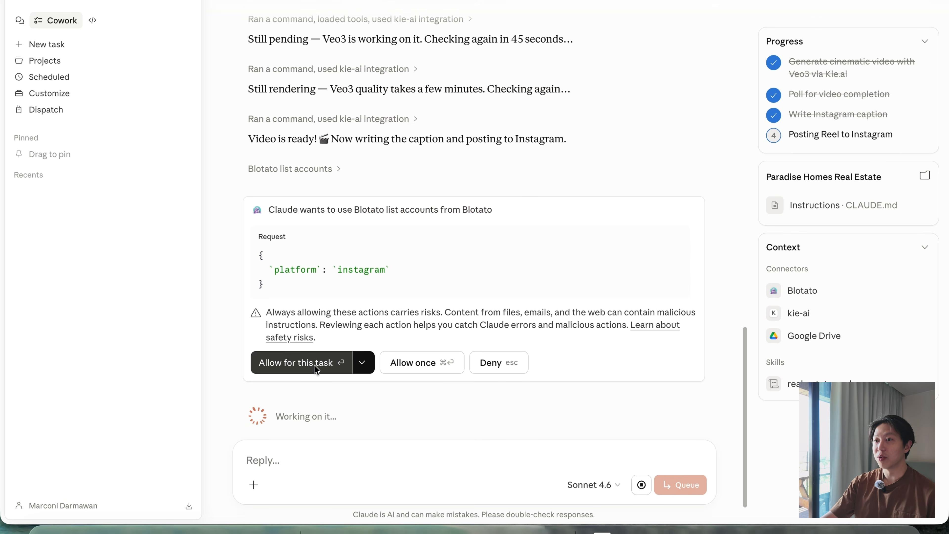
{"action": "left_click", "coordinate": [315, 367]}
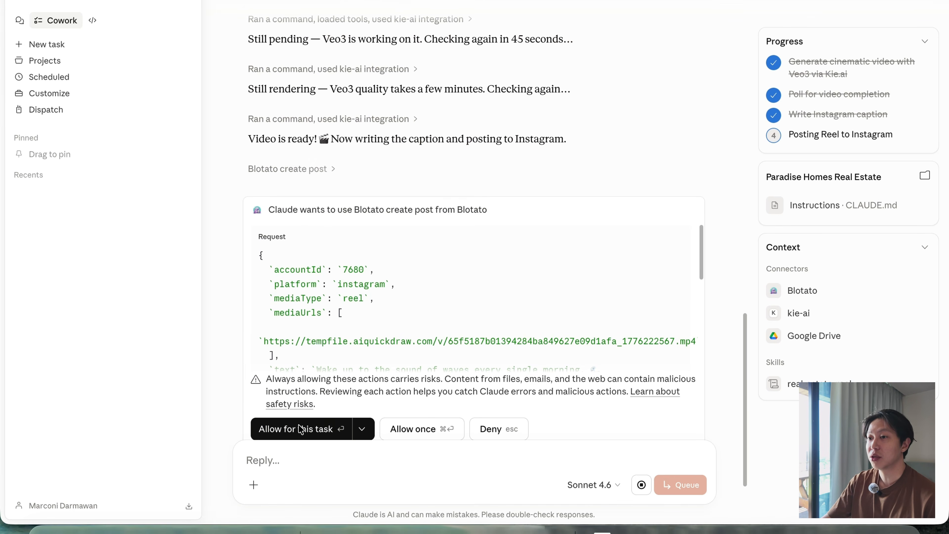
{"action": "left_click", "coordinate": [284, 431]}
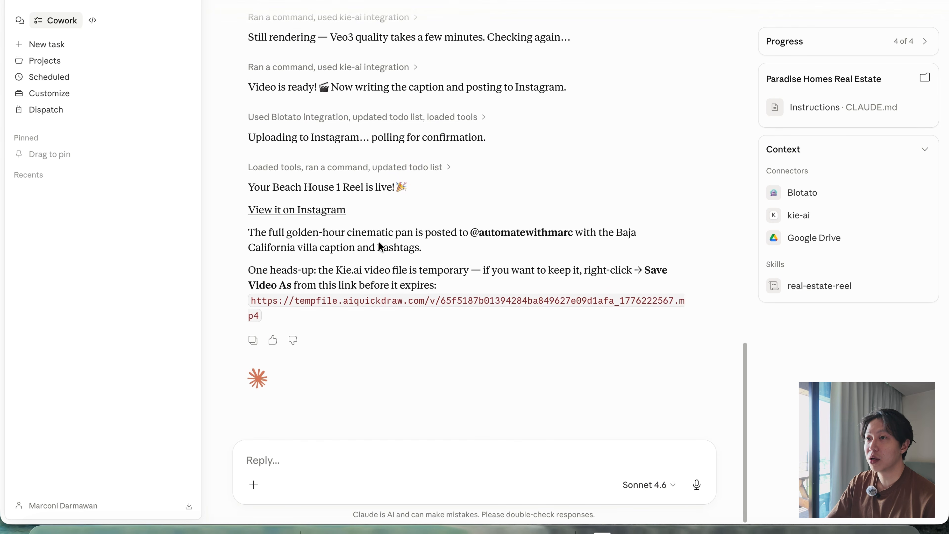
Step: Open the published reel on Instagram, play it with sound and expand its full caption
{"action": "left_click", "coordinate": [308, 210]}
{"action": "left_click", "coordinate": [568, 298]}
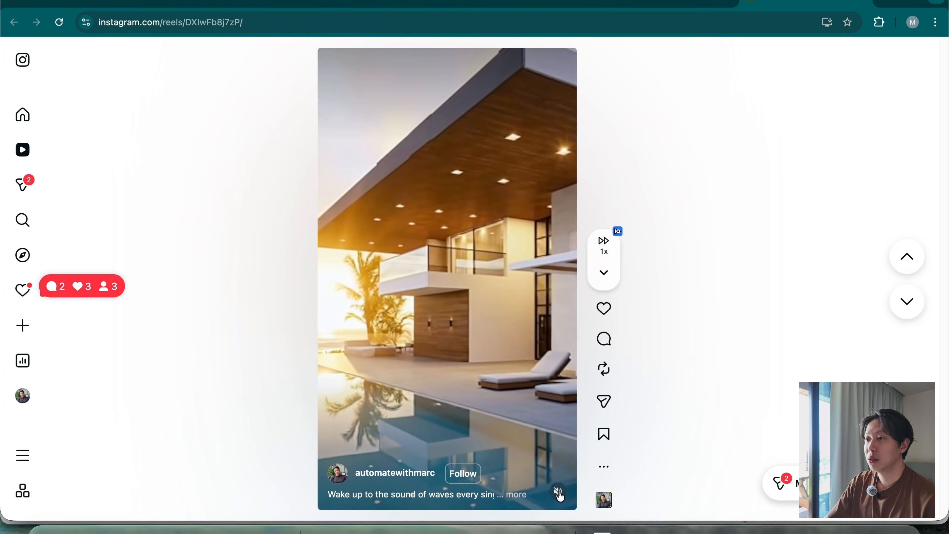
{"action": "left_click", "coordinate": [559, 493]}
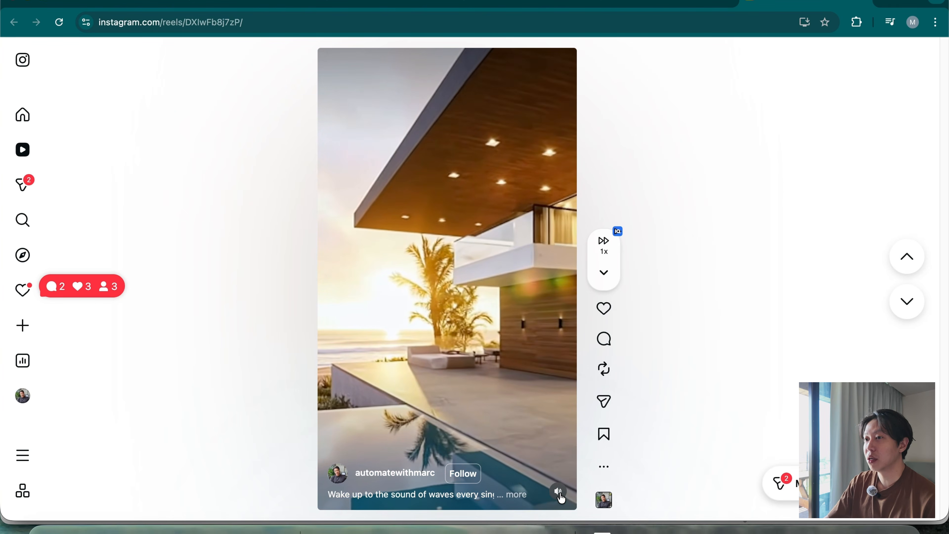
{"action": "left_click", "coordinate": [435, 501]}
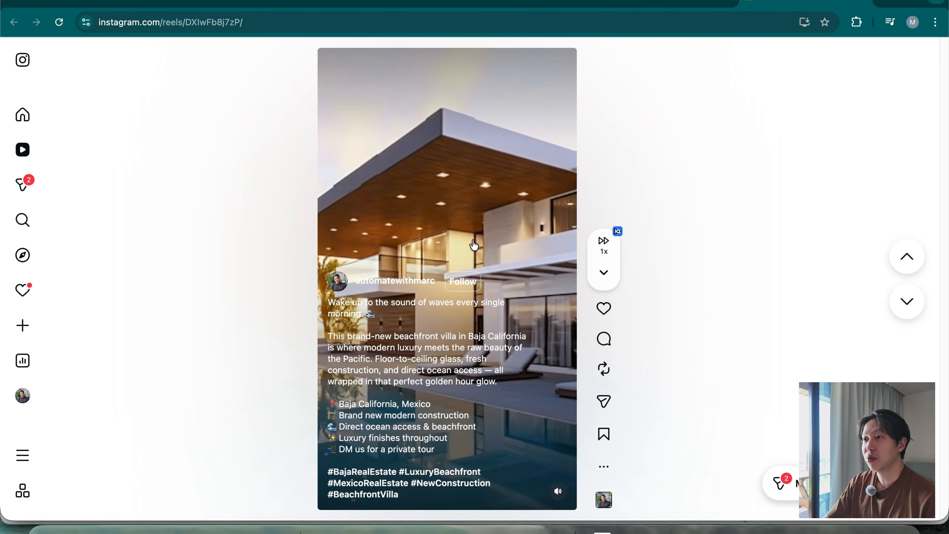
Step: View the original Beach House 1.jpg in Google Drive to compare it with the posted reel
{"action": "left_click", "coordinate": [146, 12]}
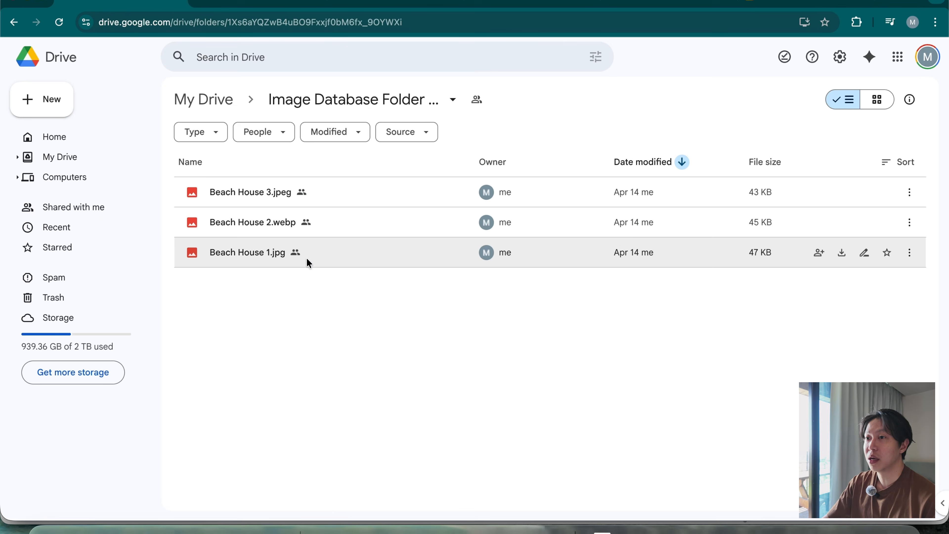
{"action": "double_click", "coordinate": [333, 262]}
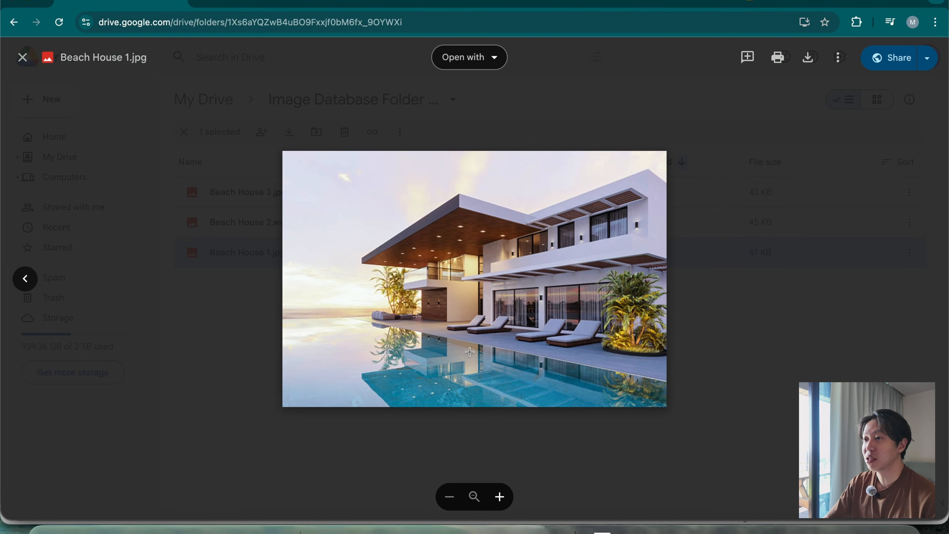
{"action": "left_click", "coordinate": [776, 3]}
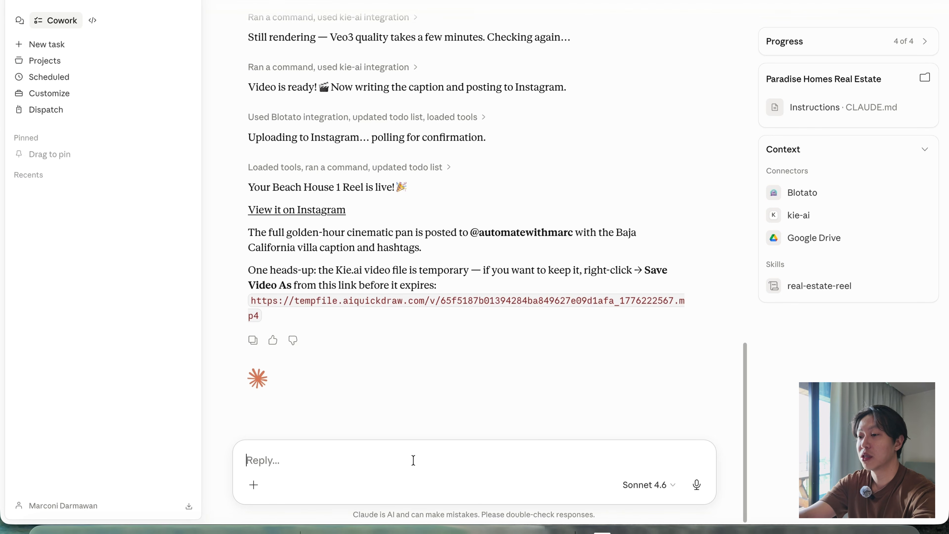
Step: In the Claude task, send the request "please schedule this workflow for every monday 1pm"
{"action": "type", "text": "please sch"}
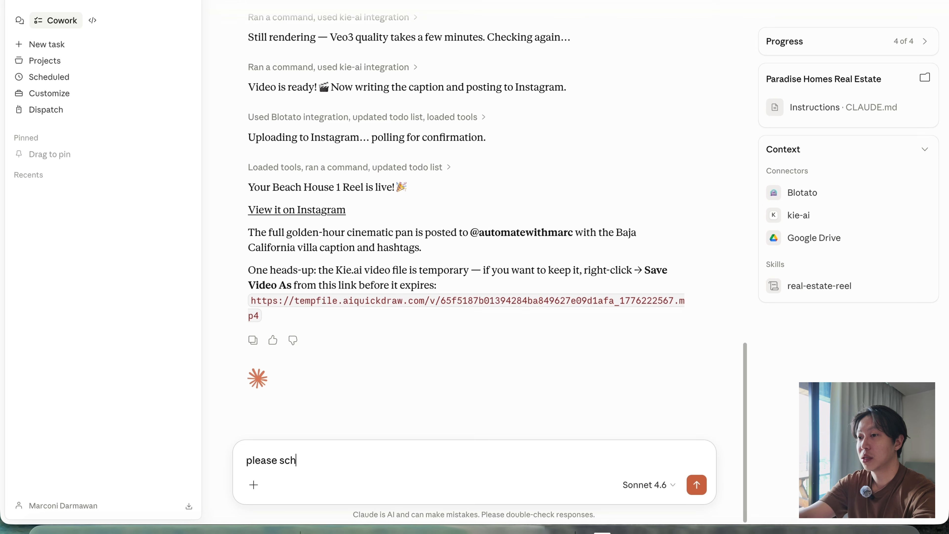
{"action": "type", "text": "eudule this workflow"}
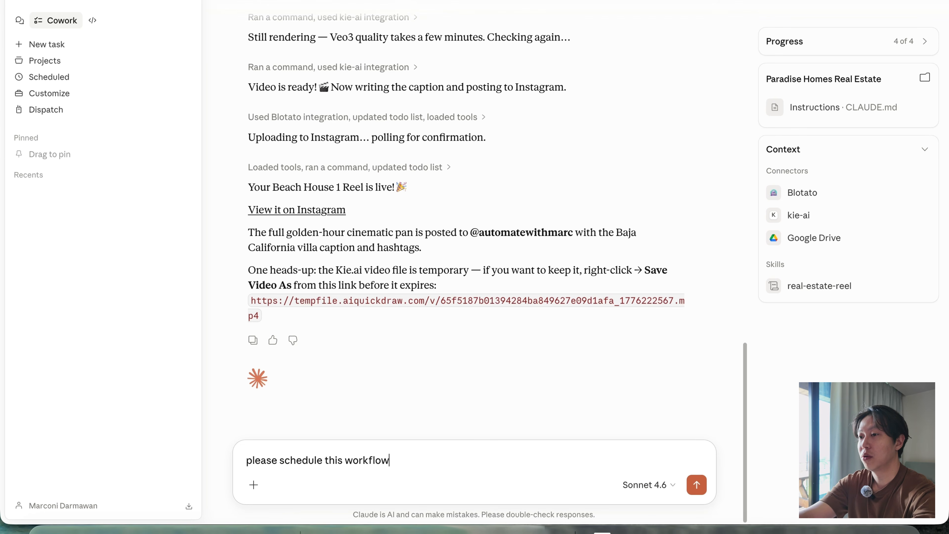
{"action": "type", "text": " for every monday "}
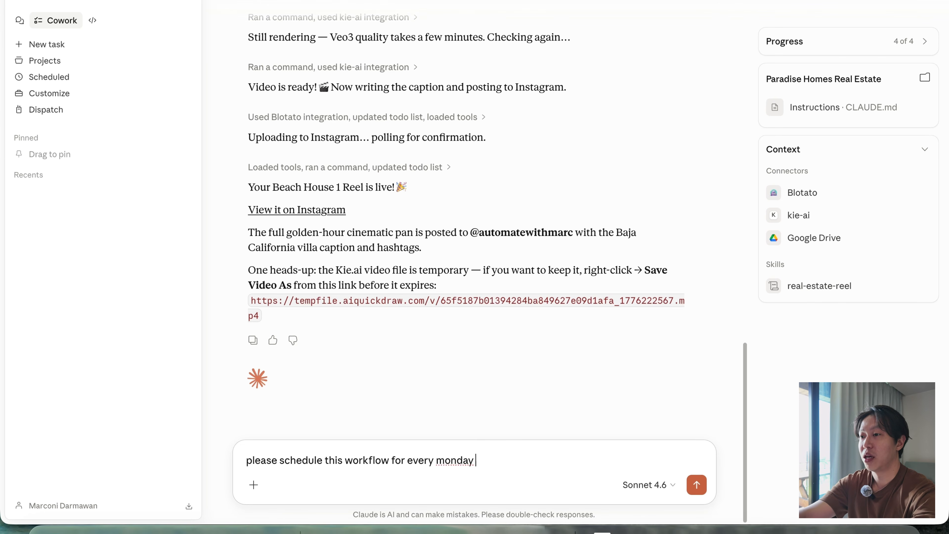
{"action": "type", "text": "1pm"}
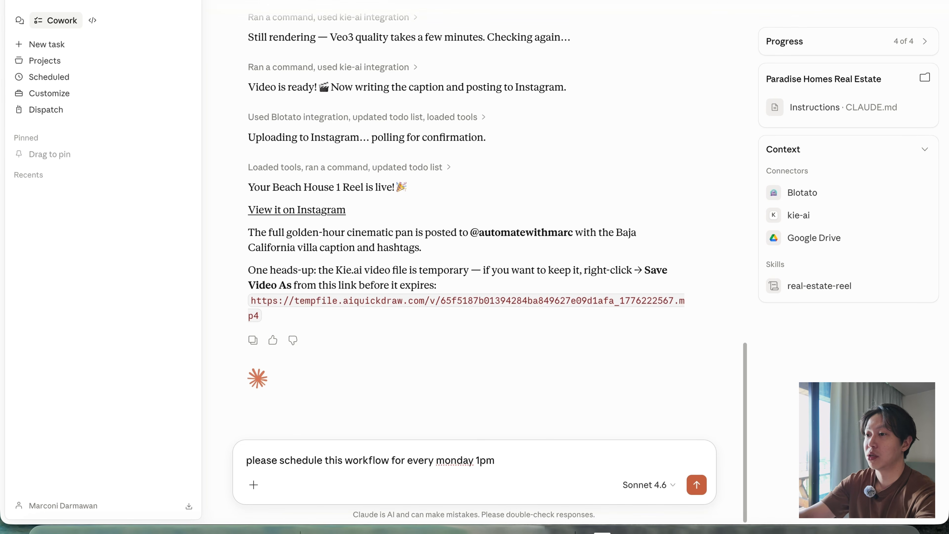
{"action": "key", "text": "Return"}
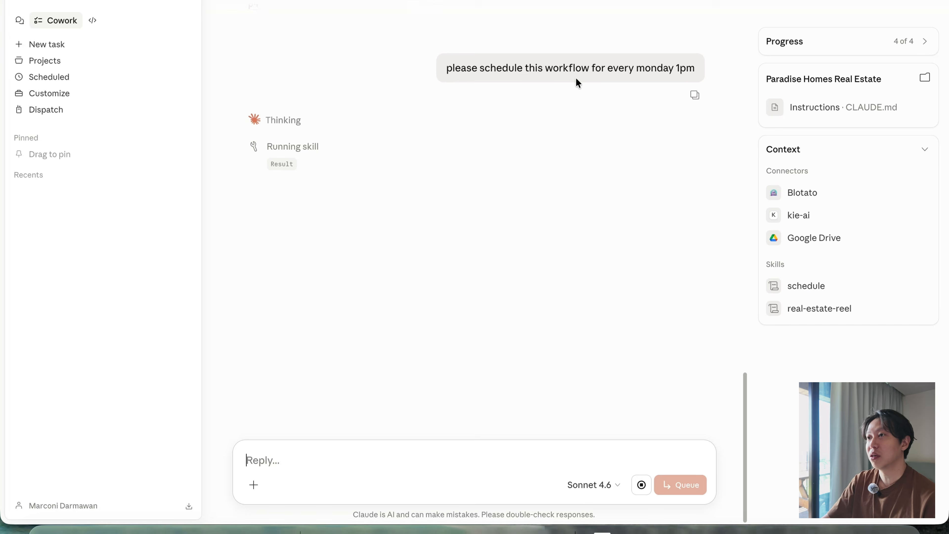
Step: Approve the proposed "Monday property reel" scheduled task for Mondays at 1:00 PM and read Claude's summary
{"action": "left_click_drag", "start_coordinate": [553, 69], "coordinate": [608, 69]}
{"action": "left_click", "coordinate": [566, 67]}
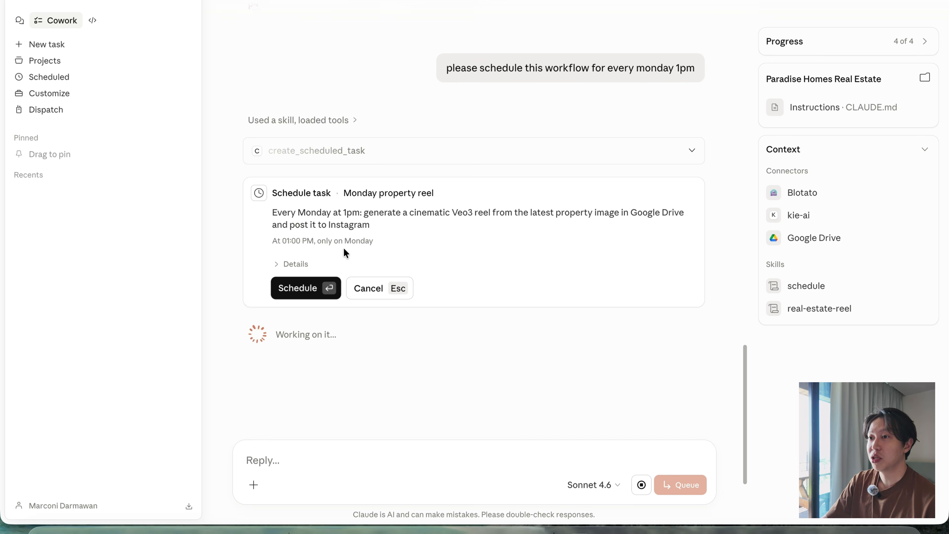
{"action": "left_click", "coordinate": [303, 298]}
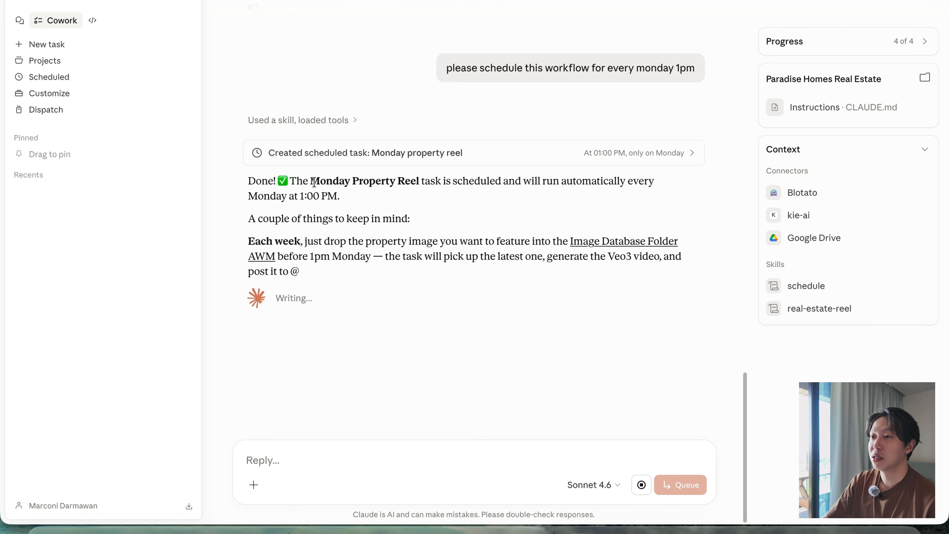
{"action": "left_click_drag", "start_coordinate": [310, 182], "coordinate": [400, 200]}
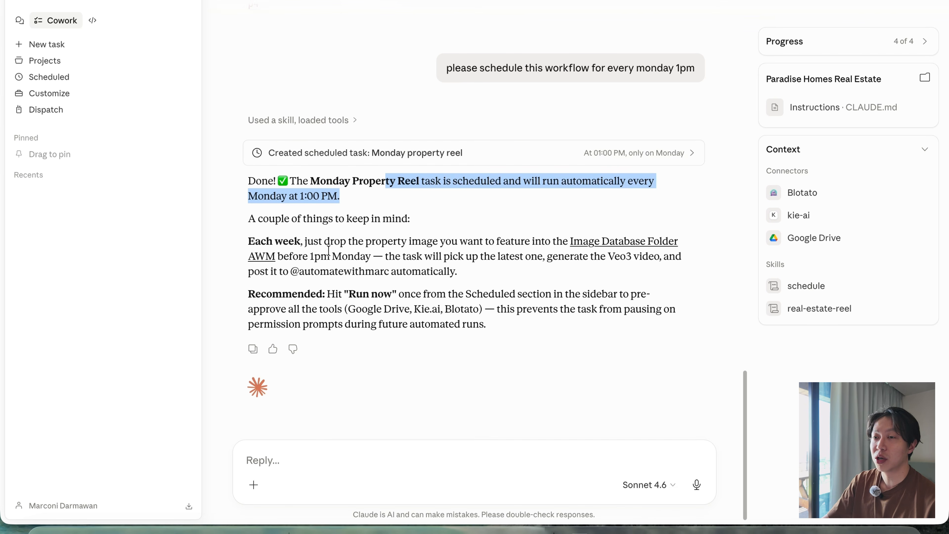
Step: Open "Monday property reel" in the scheduled tasks and review its schedule and instructions
{"action": "left_click", "coordinate": [97, 79]}
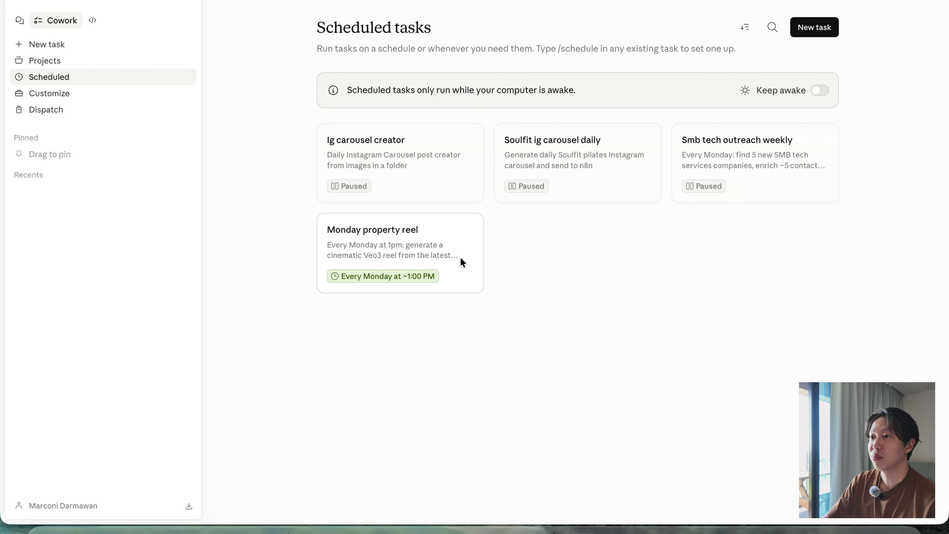
{"action": "left_click", "coordinate": [451, 249]}
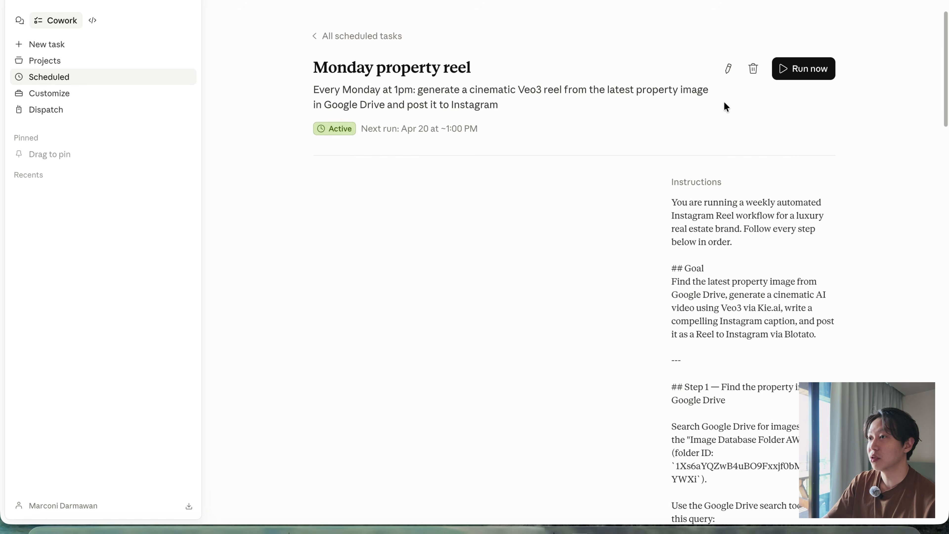
{"action": "scroll", "coordinate": [717, 255], "scroll_direction": "down", "scroll_amount": 2}
{"action": "scroll", "coordinate": [695, 224], "scroll_direction": "up", "scroll_amount": 2}
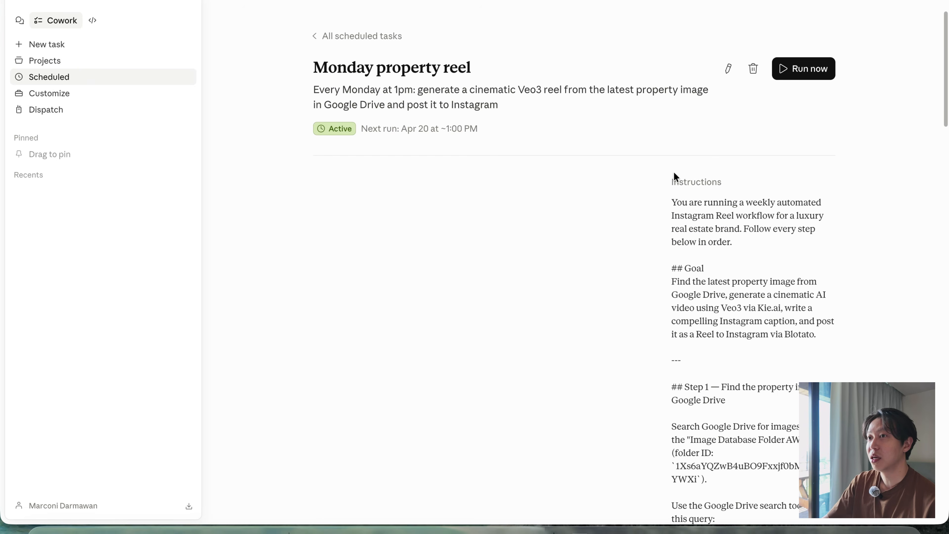
{"action": "scroll", "coordinate": [664, 374], "scroll_direction": "down", "scroll_amount": 10}
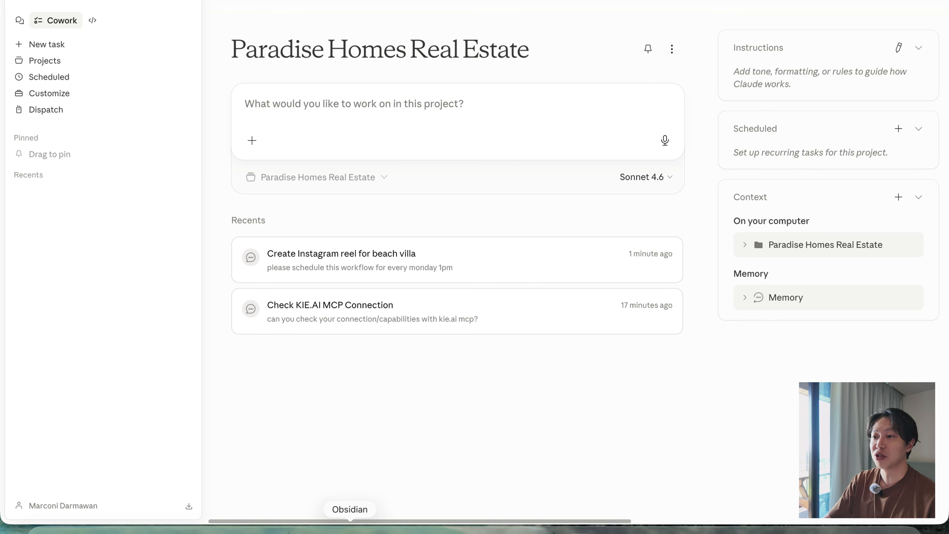
Step: Switch to Obsidian and examine the B2B RevOps vault's notes in the graph view
{"action": "left_click", "coordinate": [350, 529]}
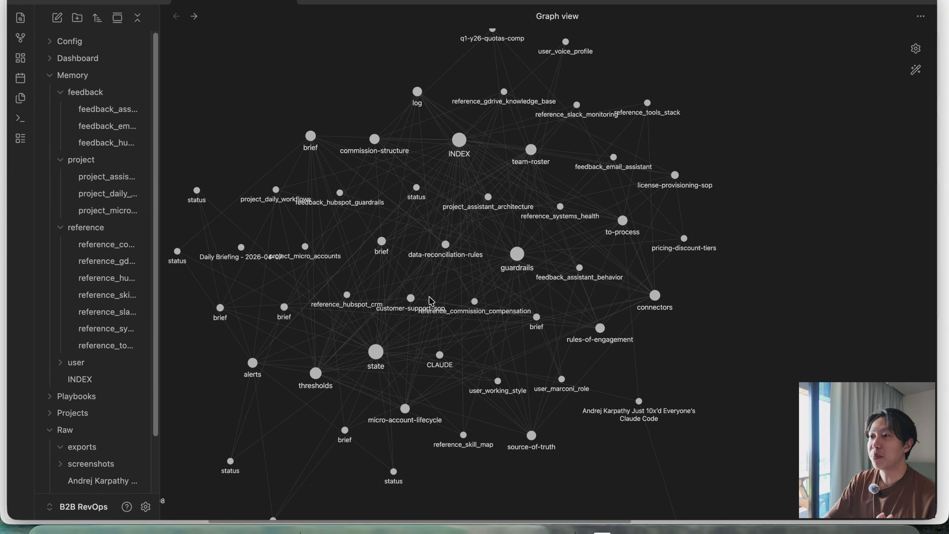
{"action": "scroll", "coordinate": [409, 304], "scroll_direction": "up", "scroll_amount": 5}
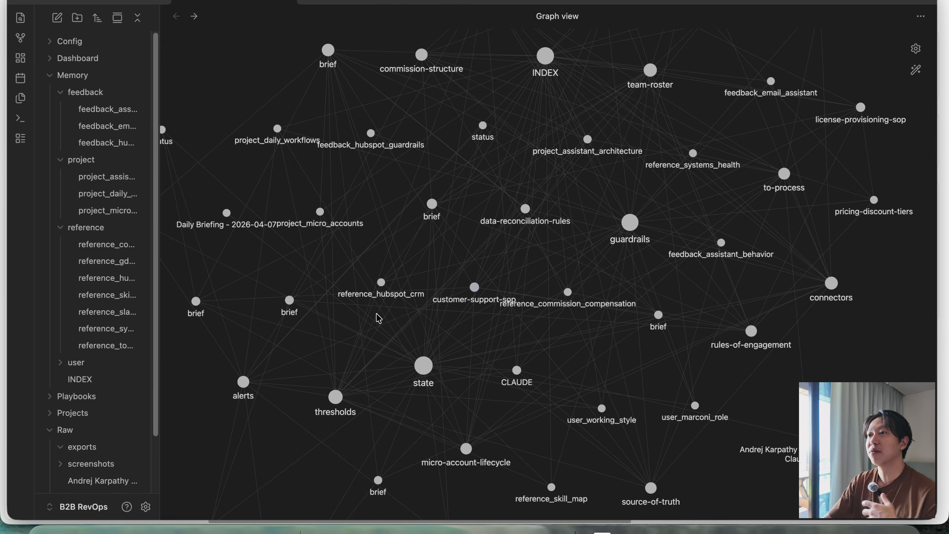